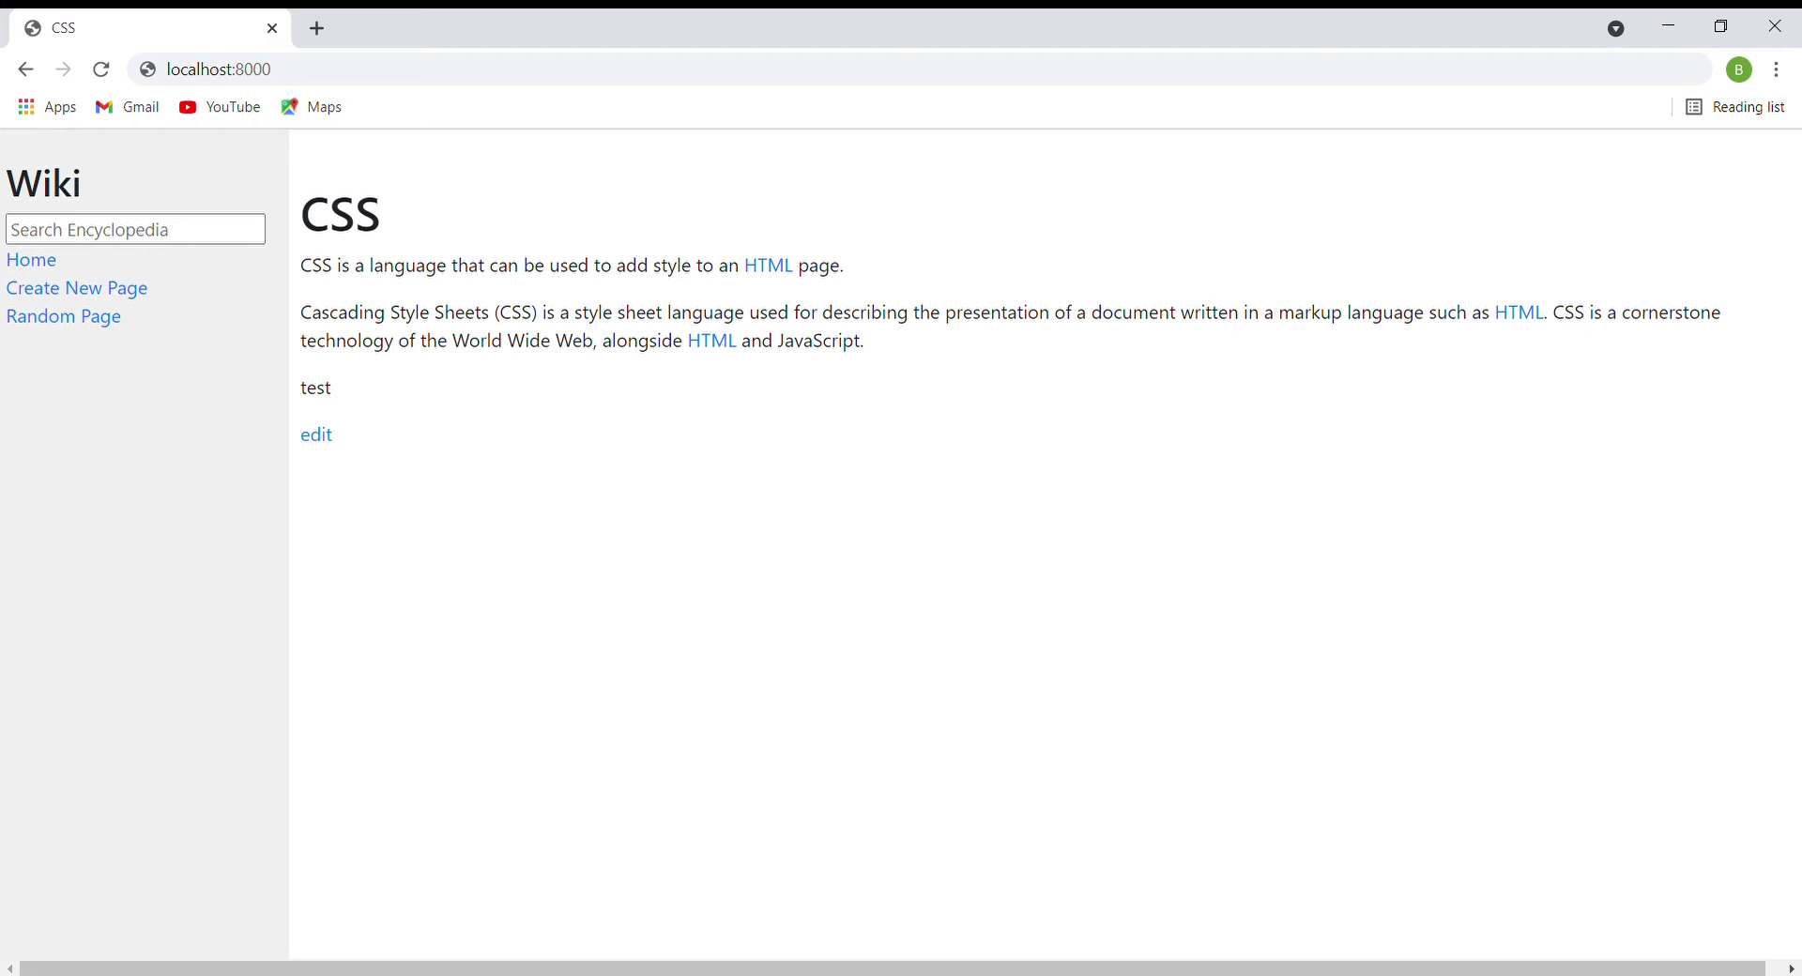
# Load the CSS entry by going to localhost:8000/wiki/CsS
pyautogui.click(382, 74)
pyautogui.click(422, 74)
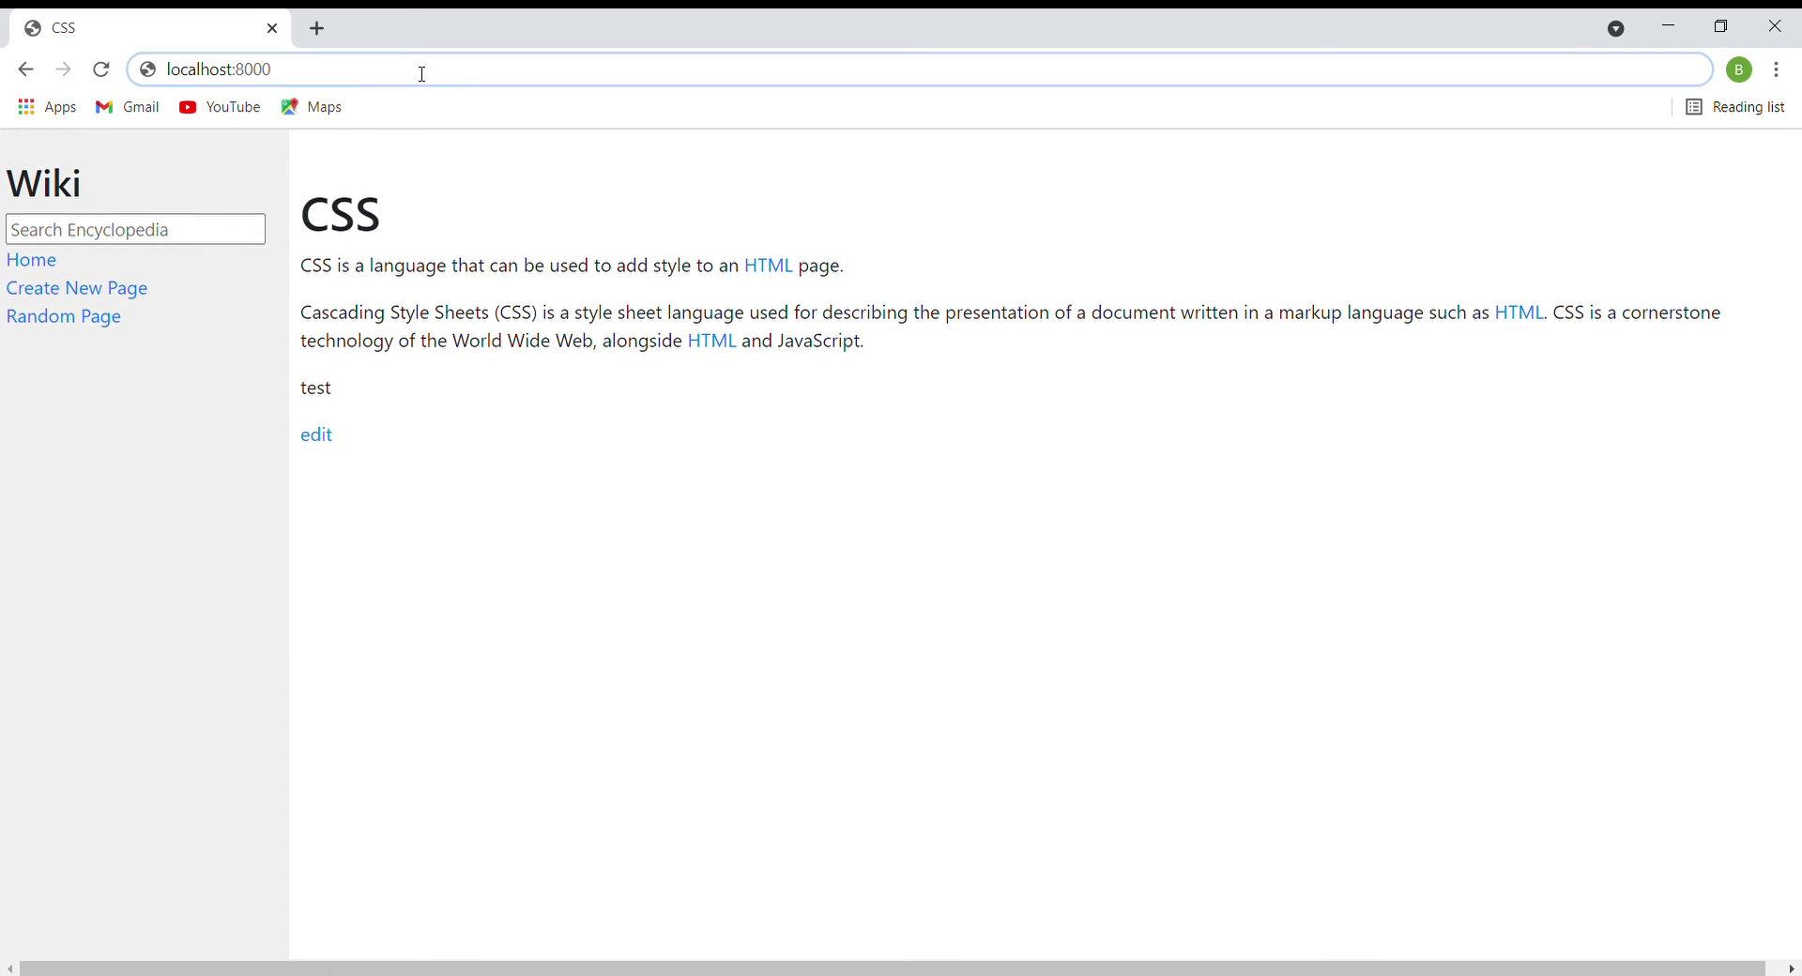
pyautogui.write('/wiki/Cs')
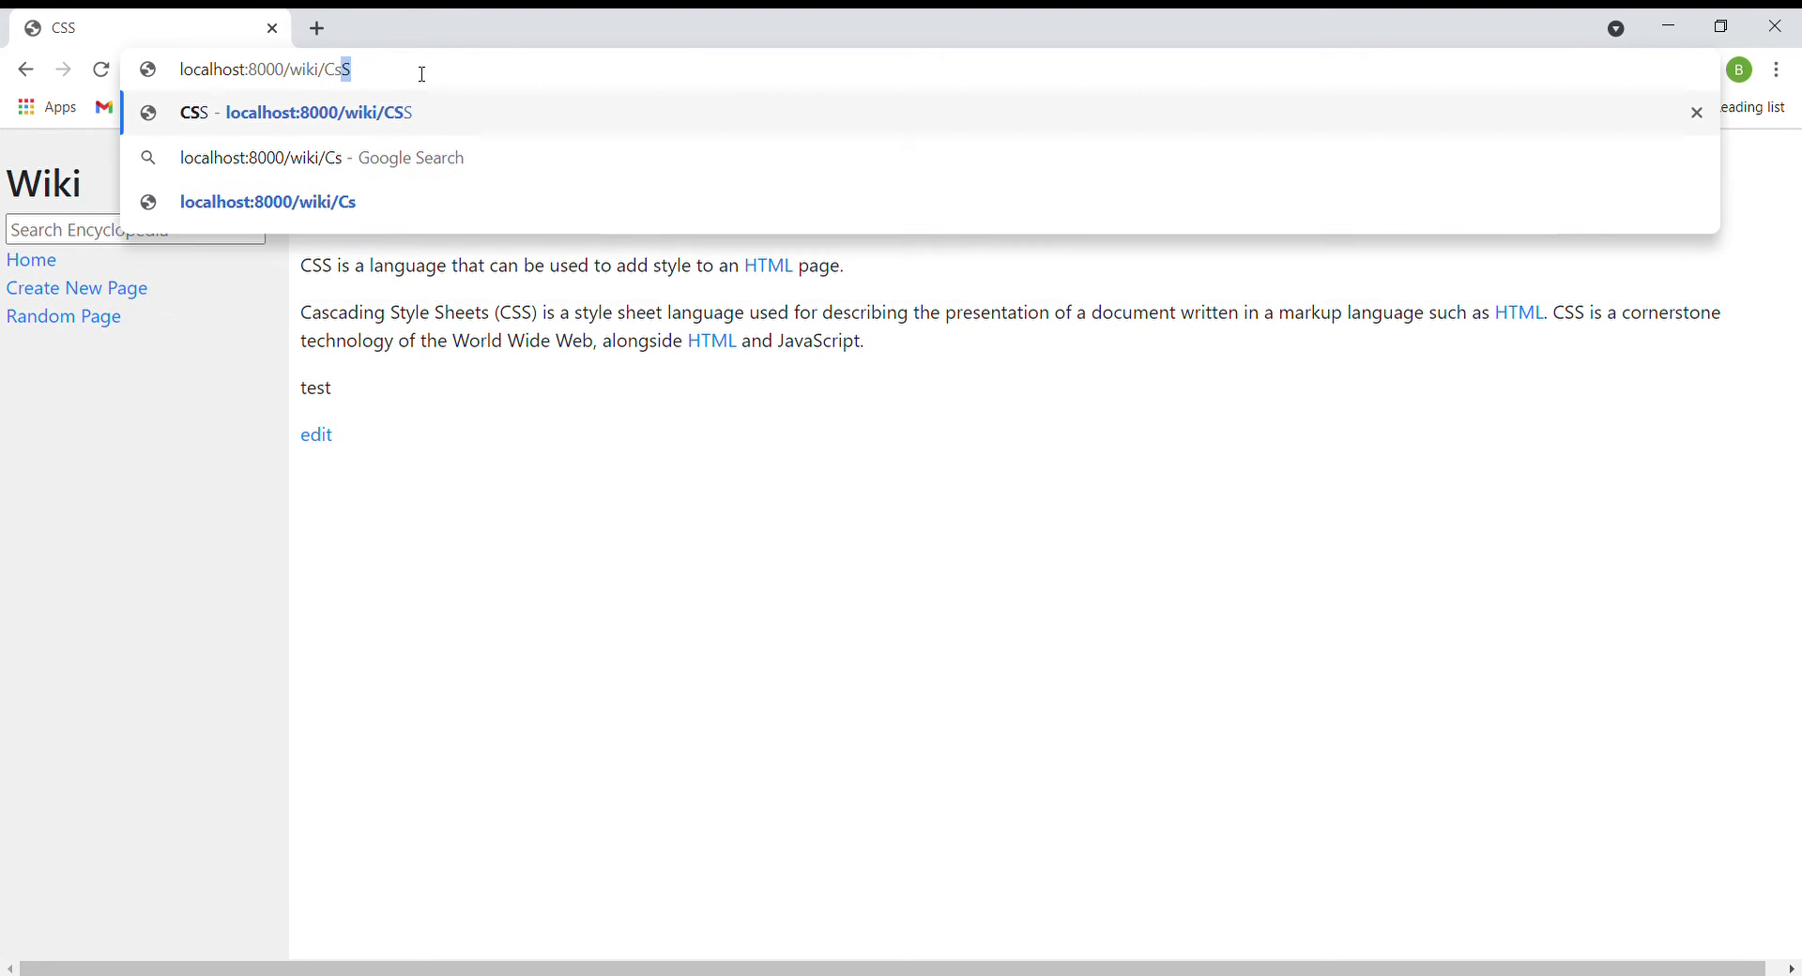
pyautogui.write('S')
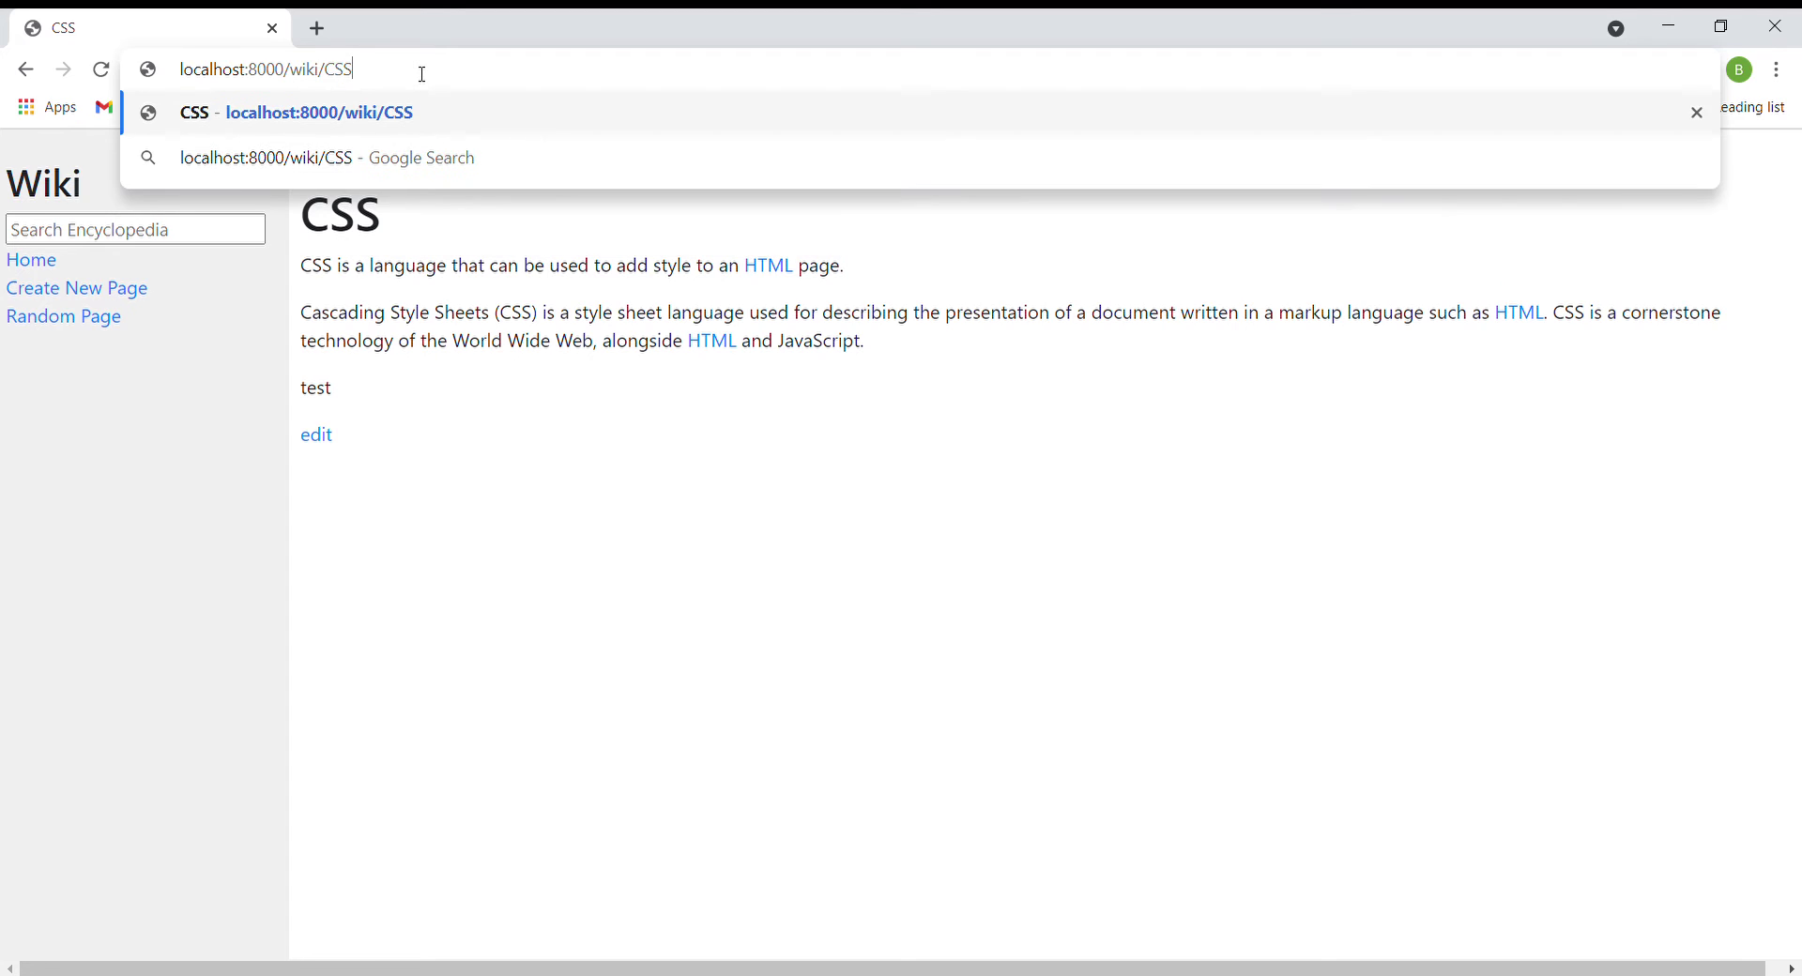
pyautogui.press('Return')
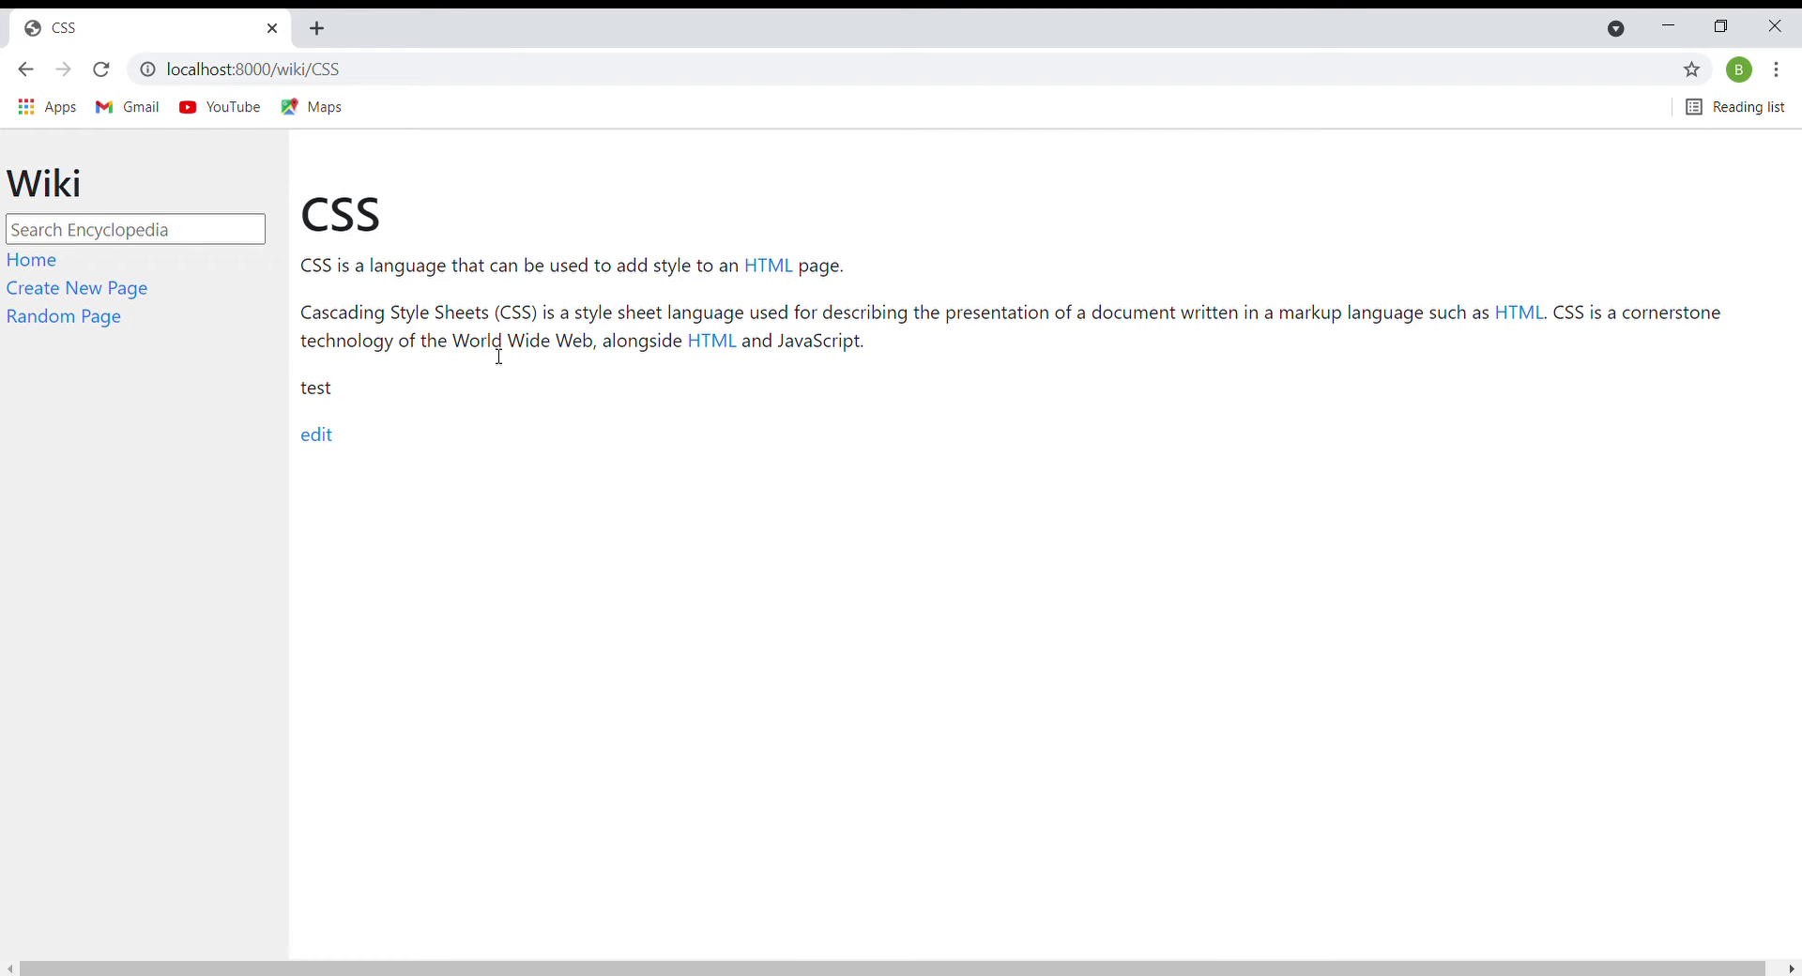
# Append dfew to the address to confirm /wiki/CSSdfew shows Page not Found
pyautogui.click(406, 76)
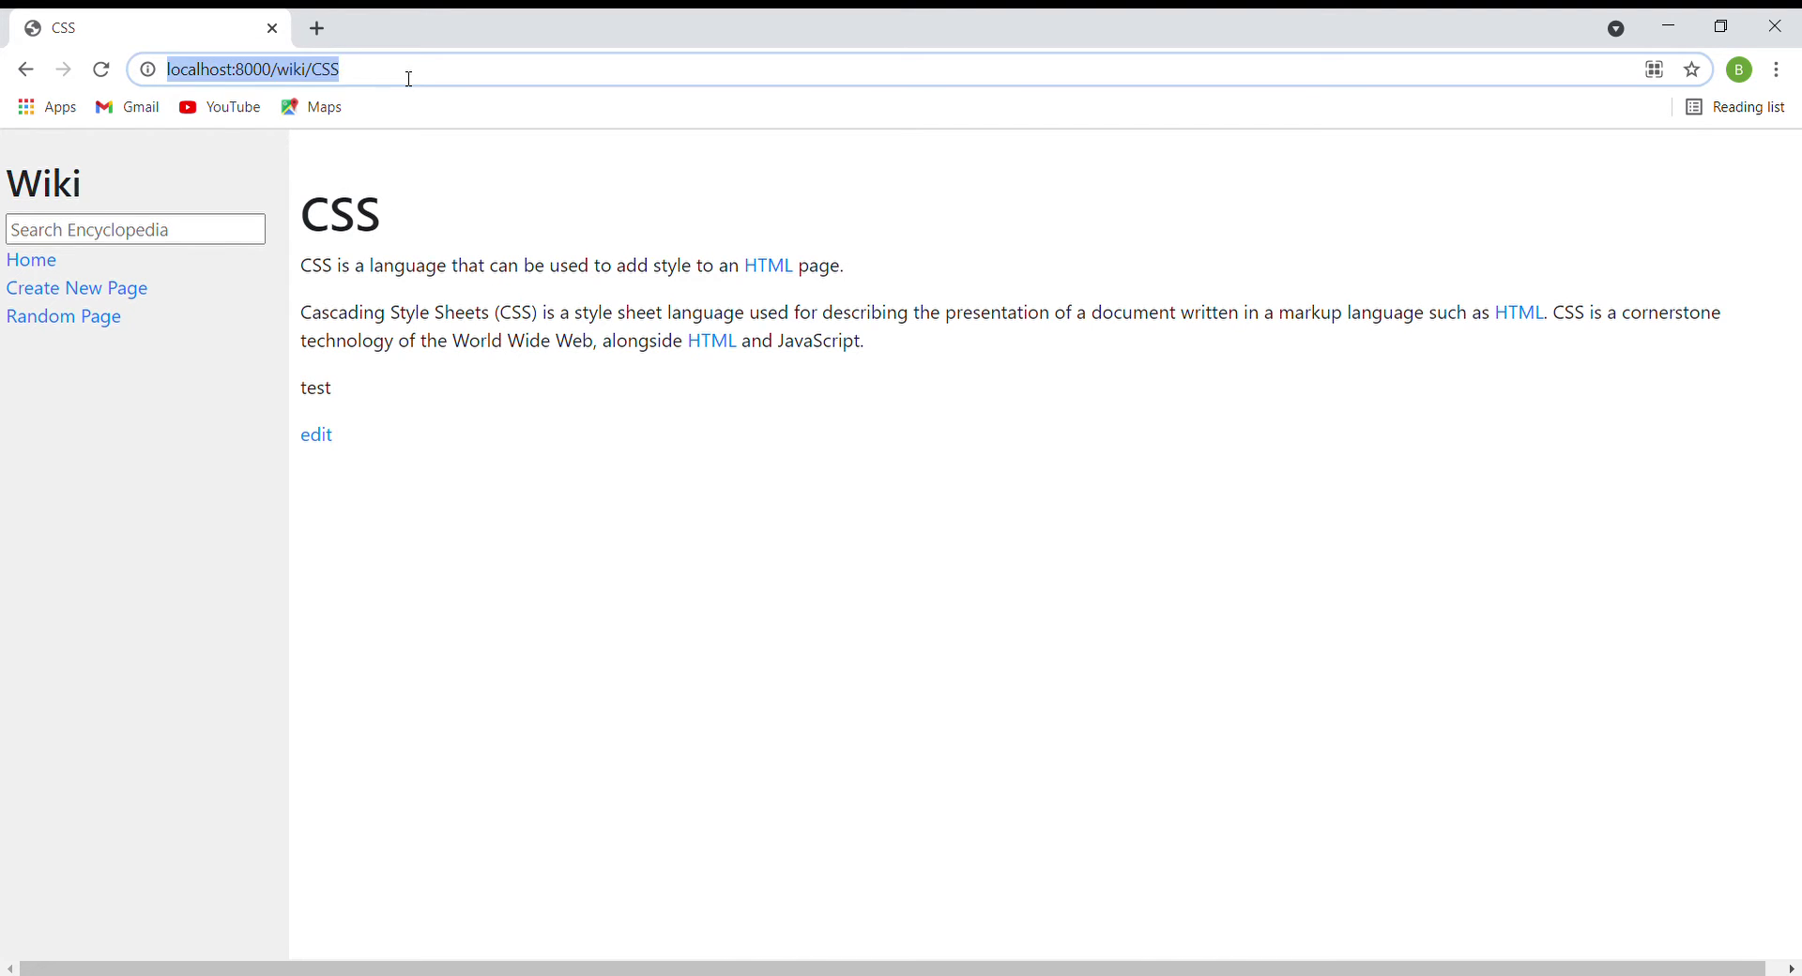
pyautogui.click(404, 76)
pyautogui.write('dfew')
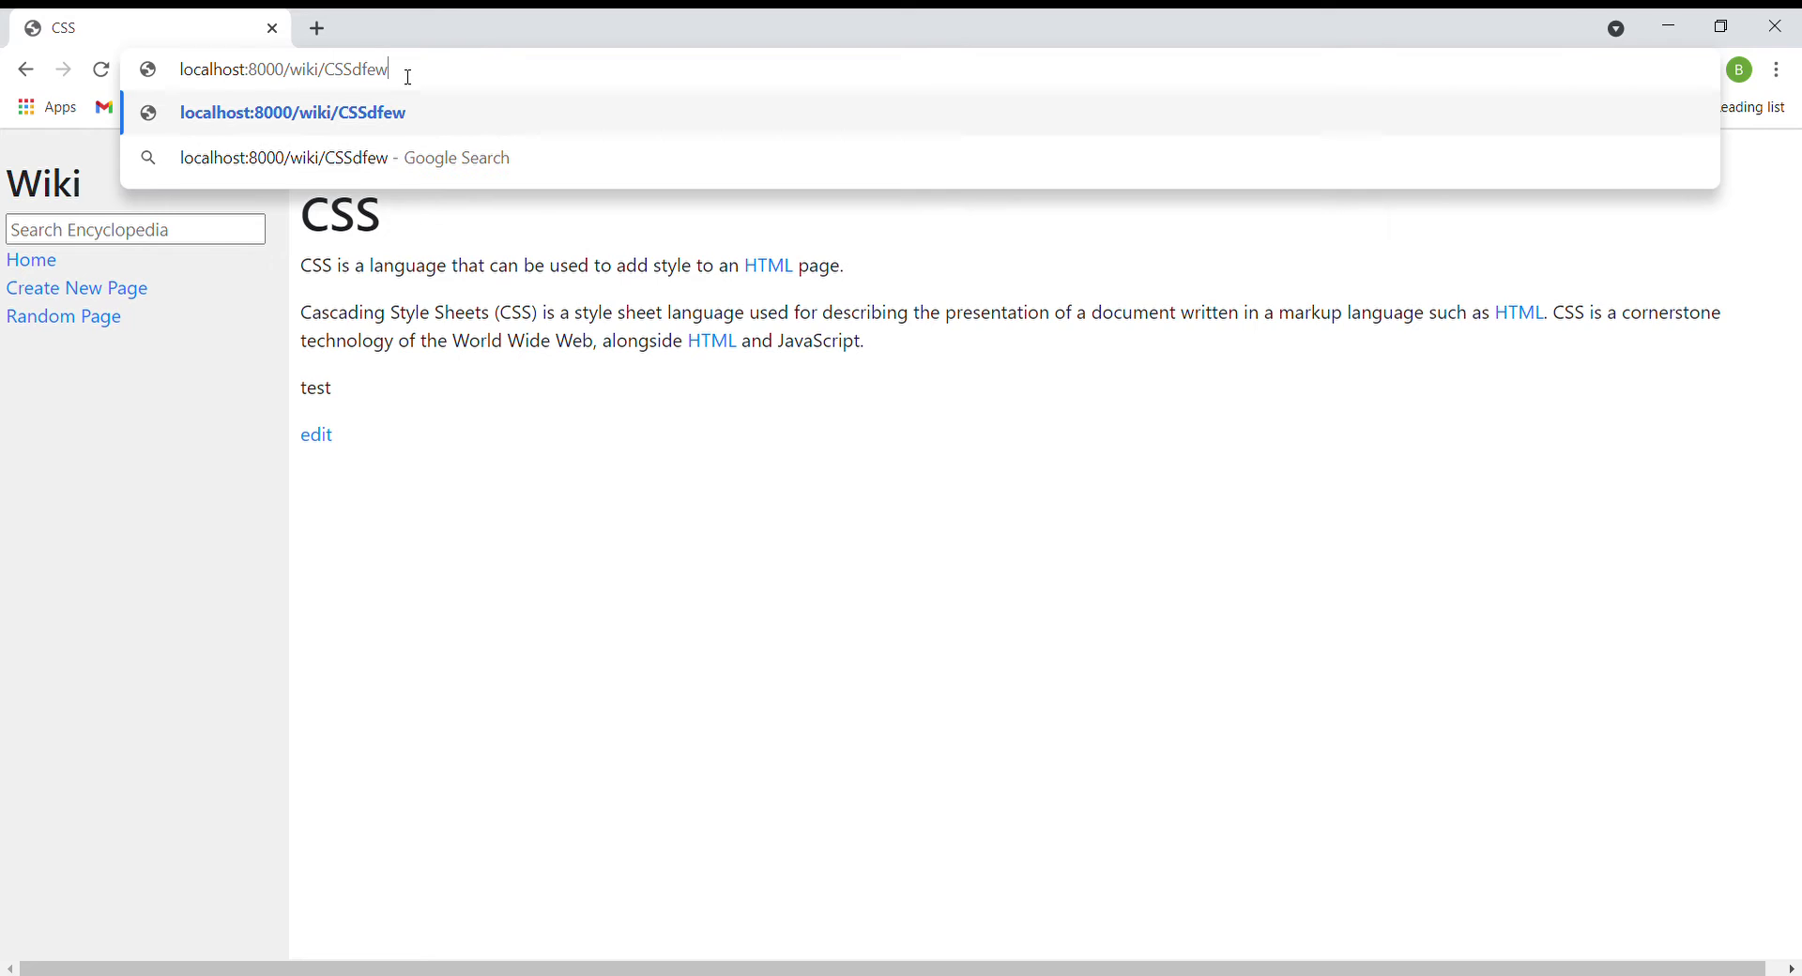
pyautogui.press('Return')
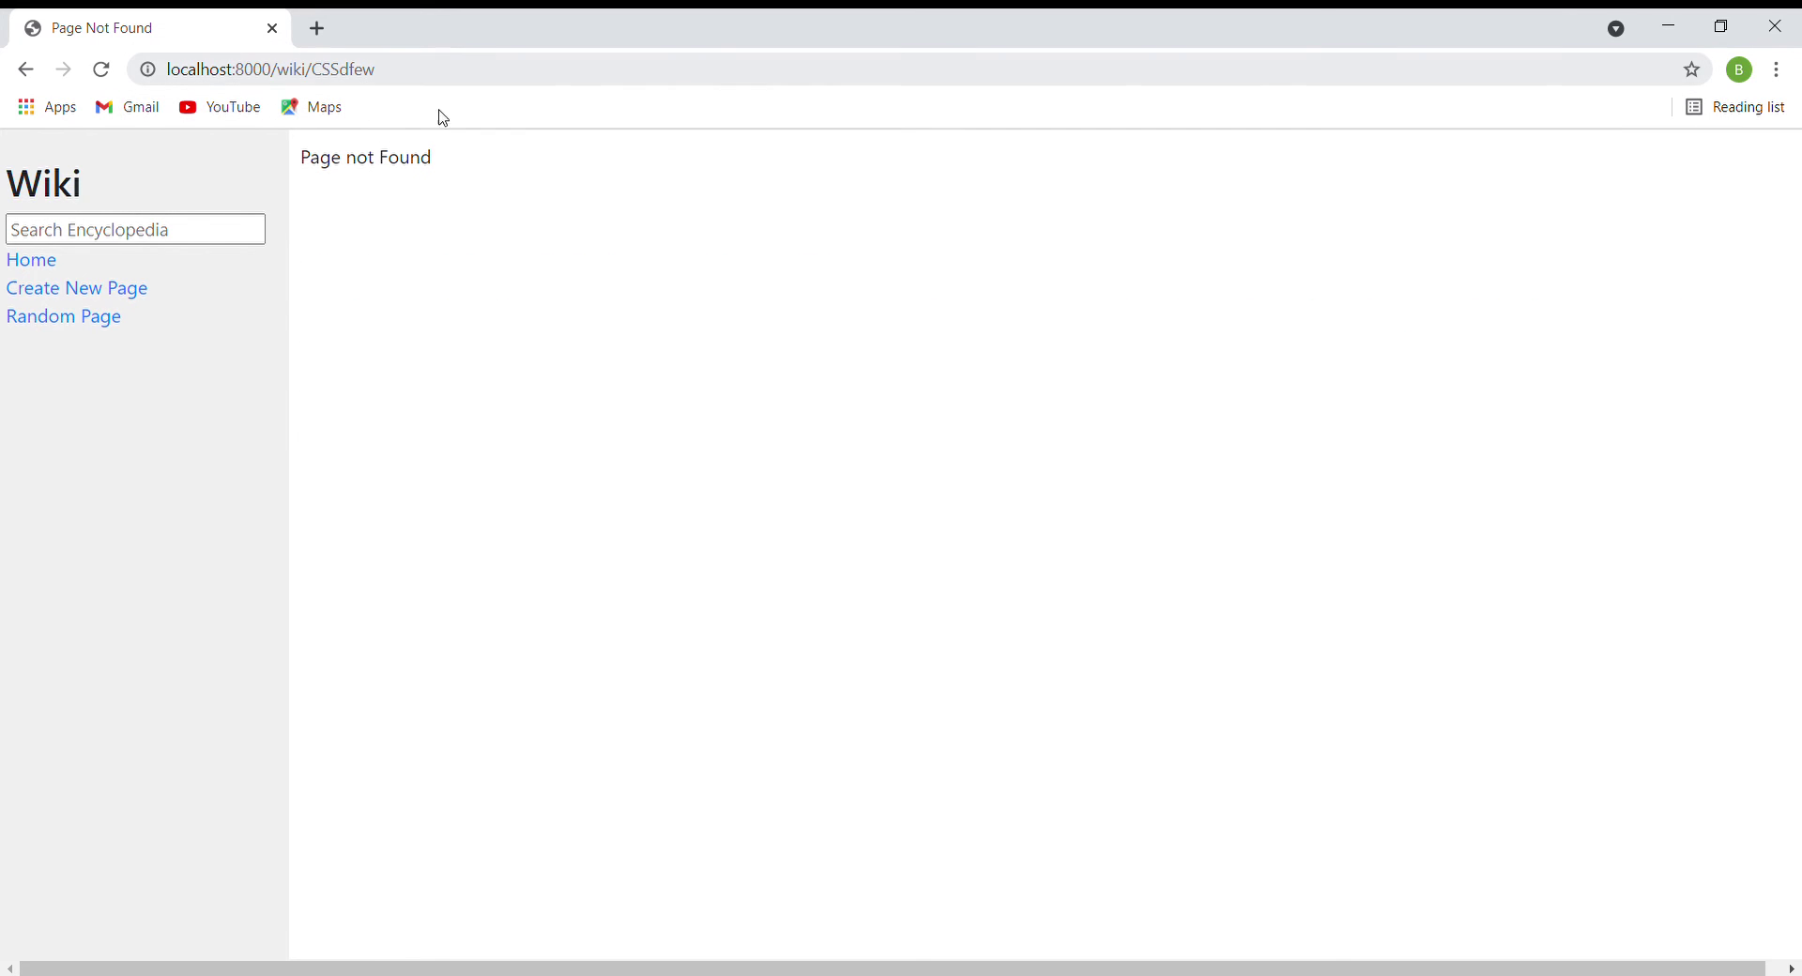
# Return to the All Pages index via Home and open the Django entry
pyautogui.click(62, 270)
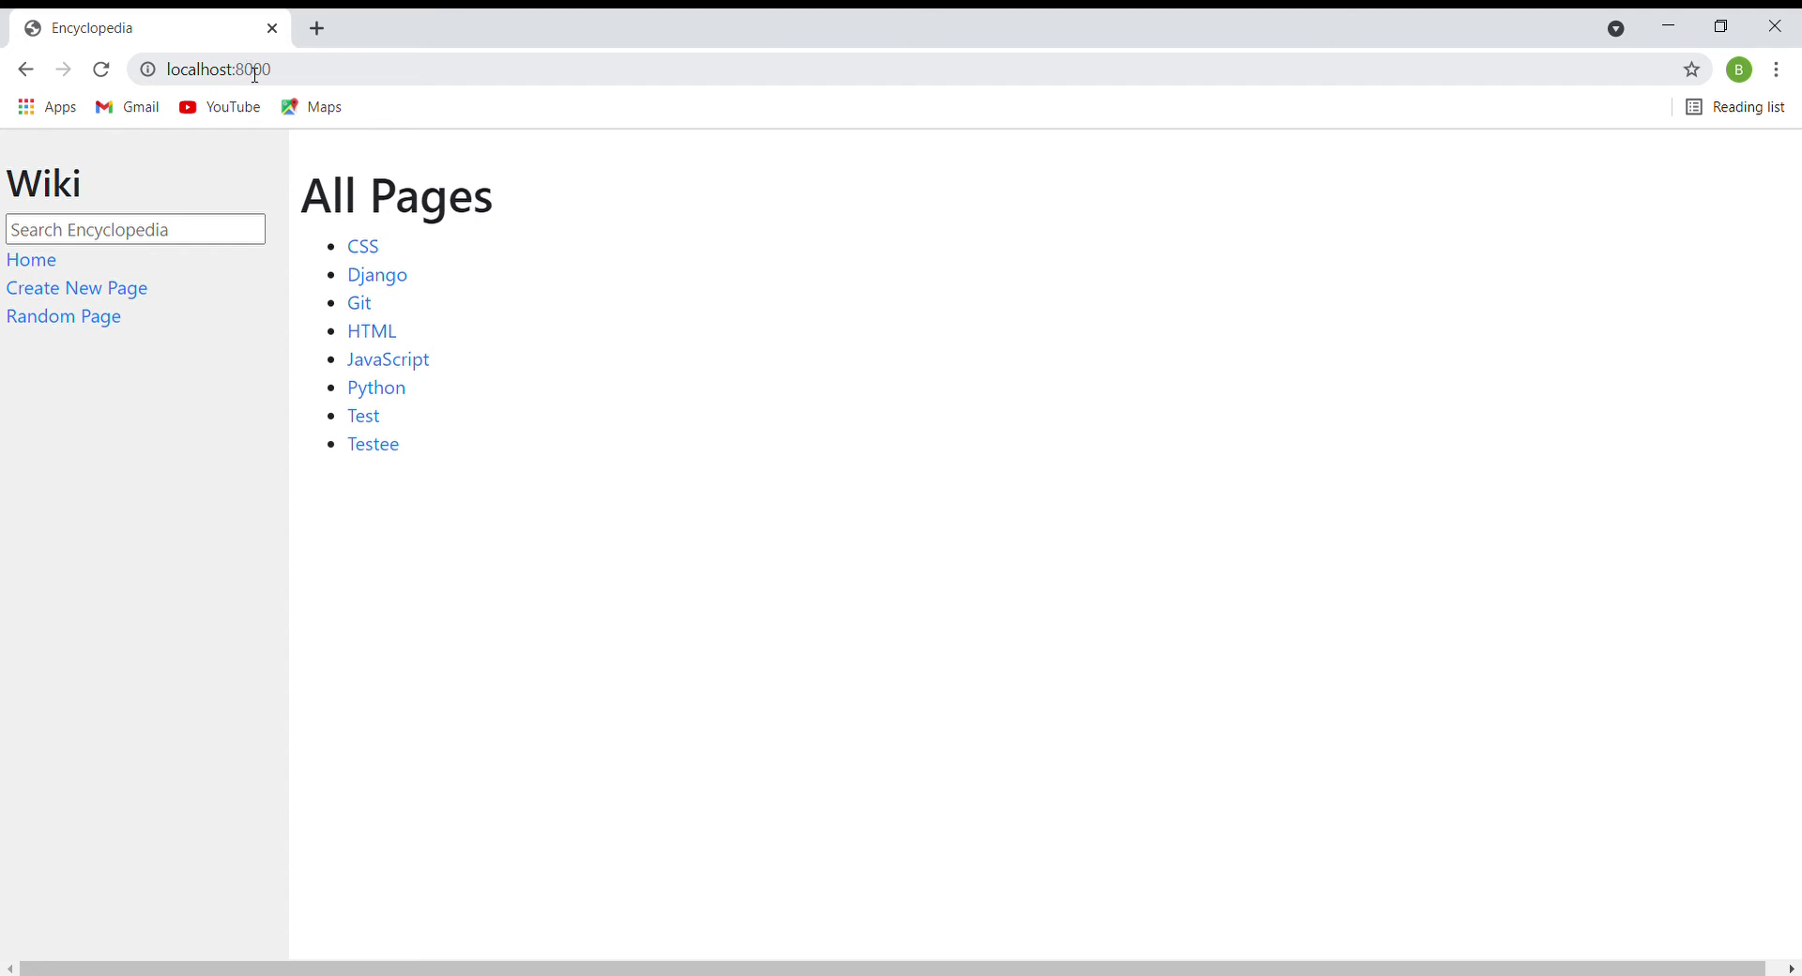
pyautogui.moveTo(319, 202); pyautogui.dragTo(469, 483)
pyautogui.click(469, 482)
pyautogui.click(376, 291)
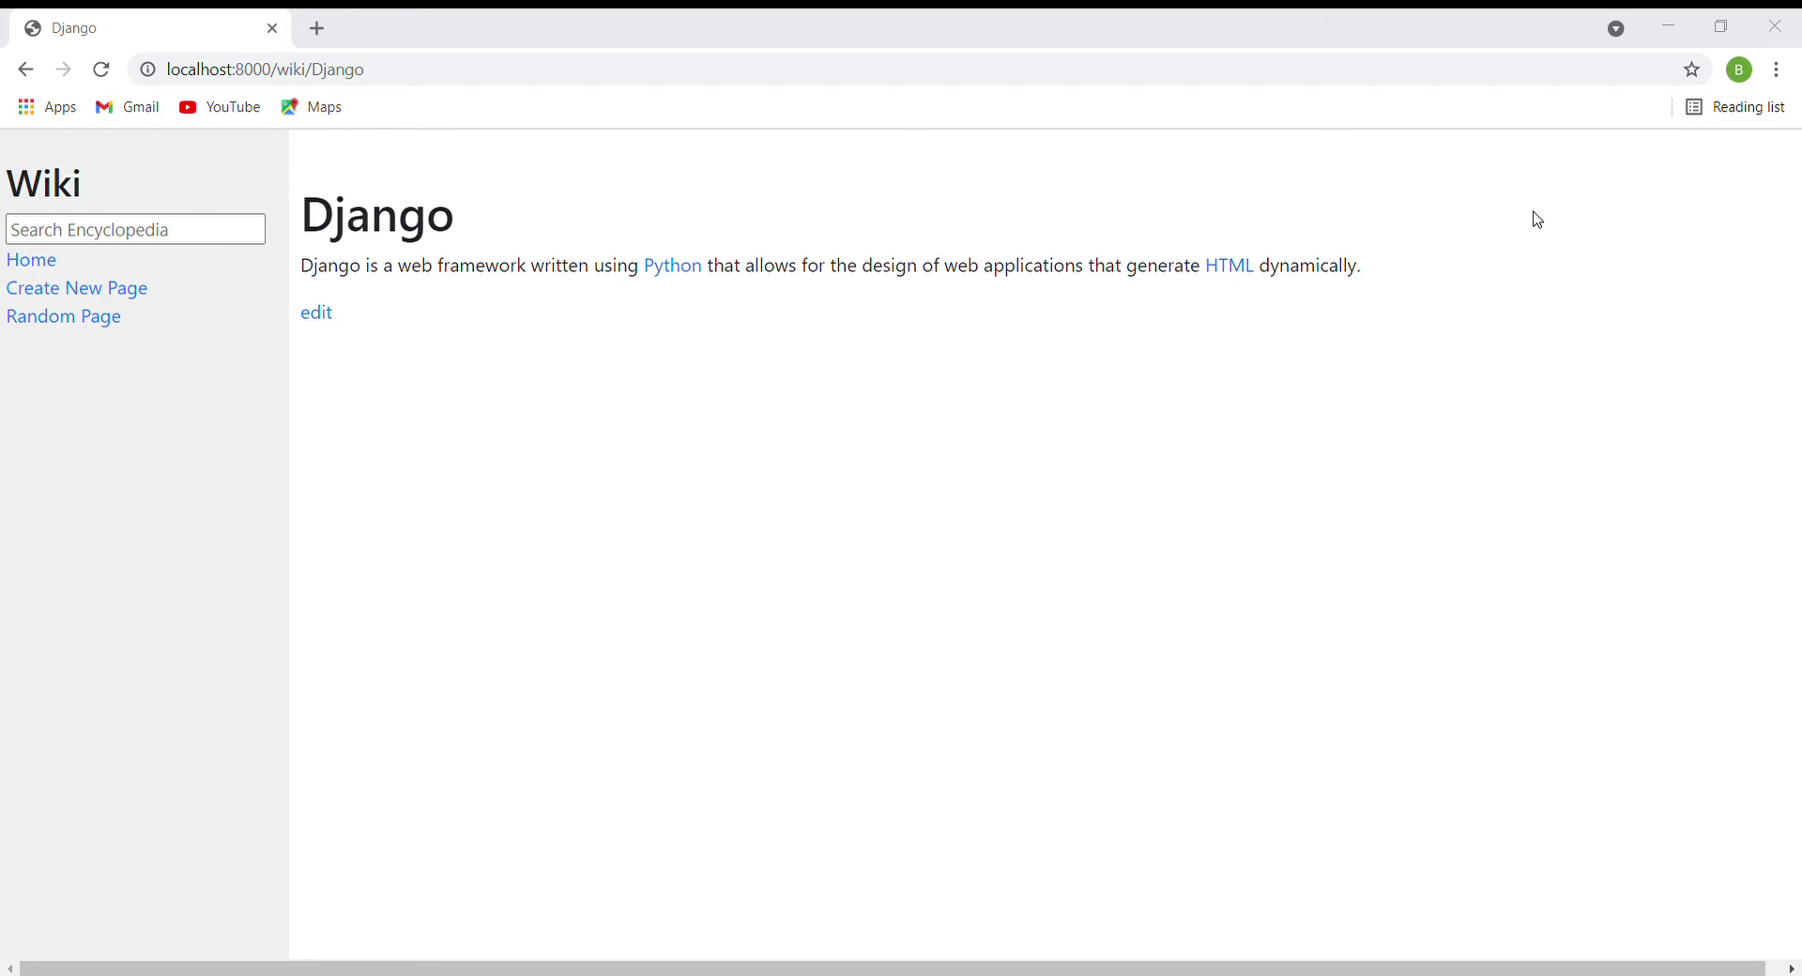
# Search the encyclopedia for 'JavaScript' and land on the JavaScript article
pyautogui.click(151, 229)
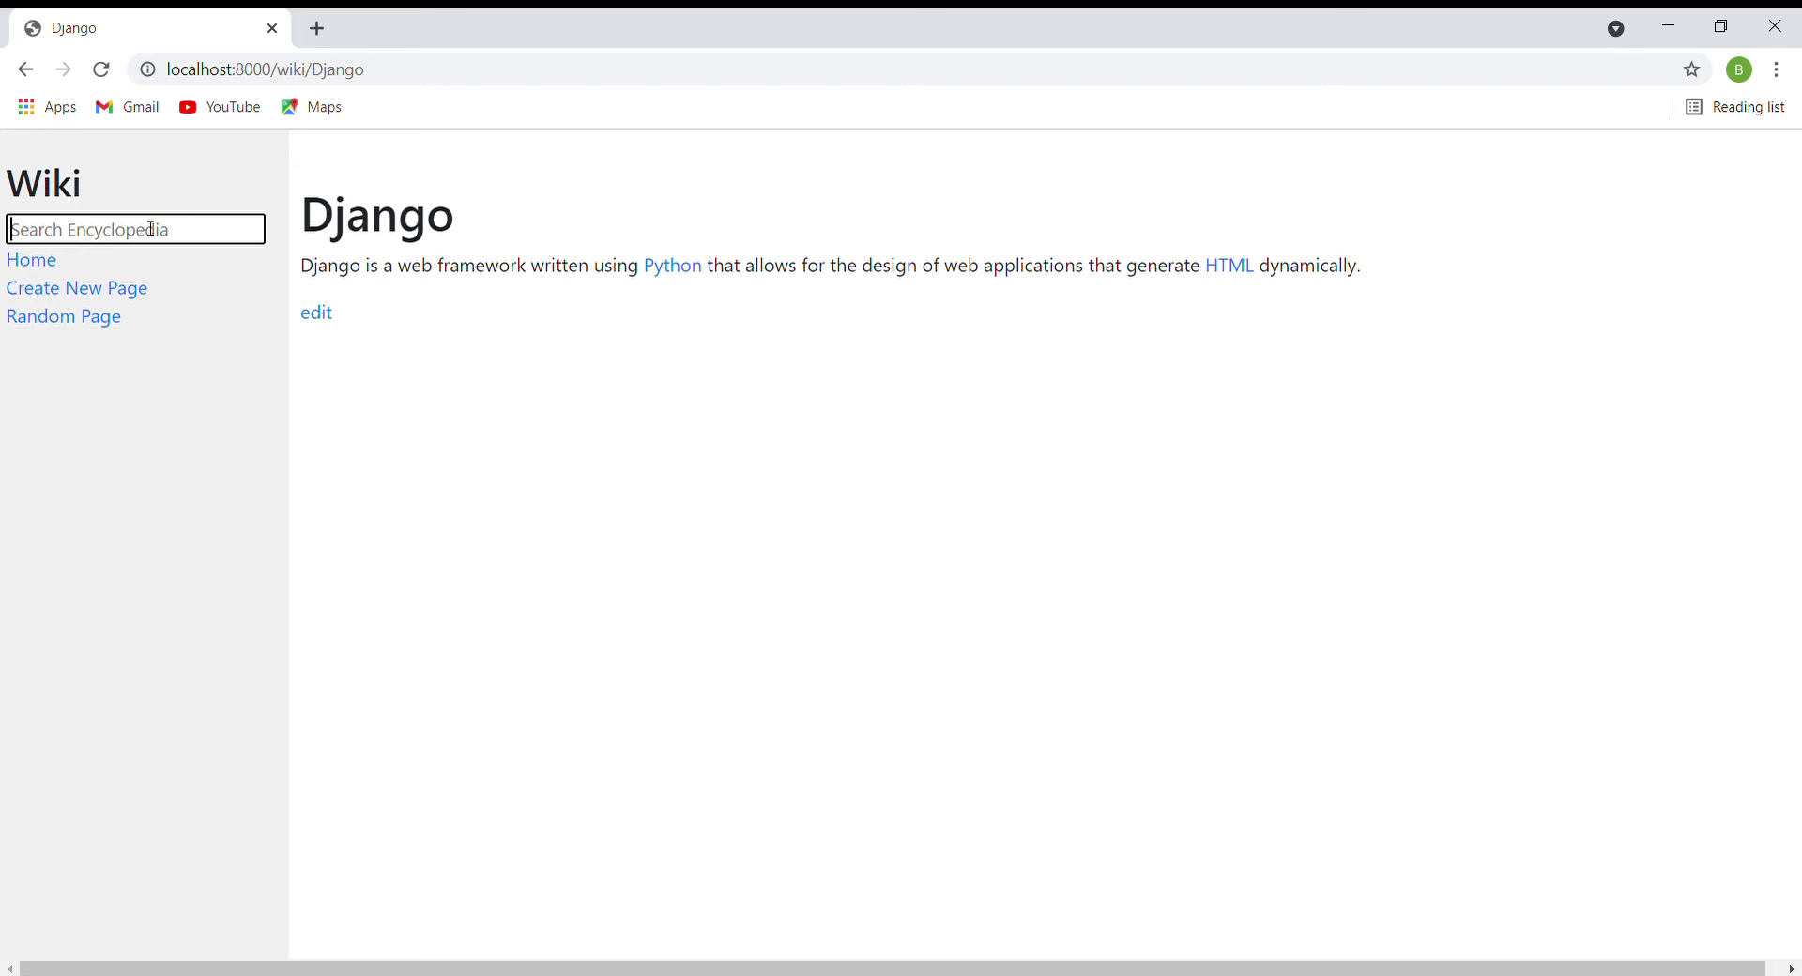
pyautogui.write('t')
pyautogui.press('BackSpace')
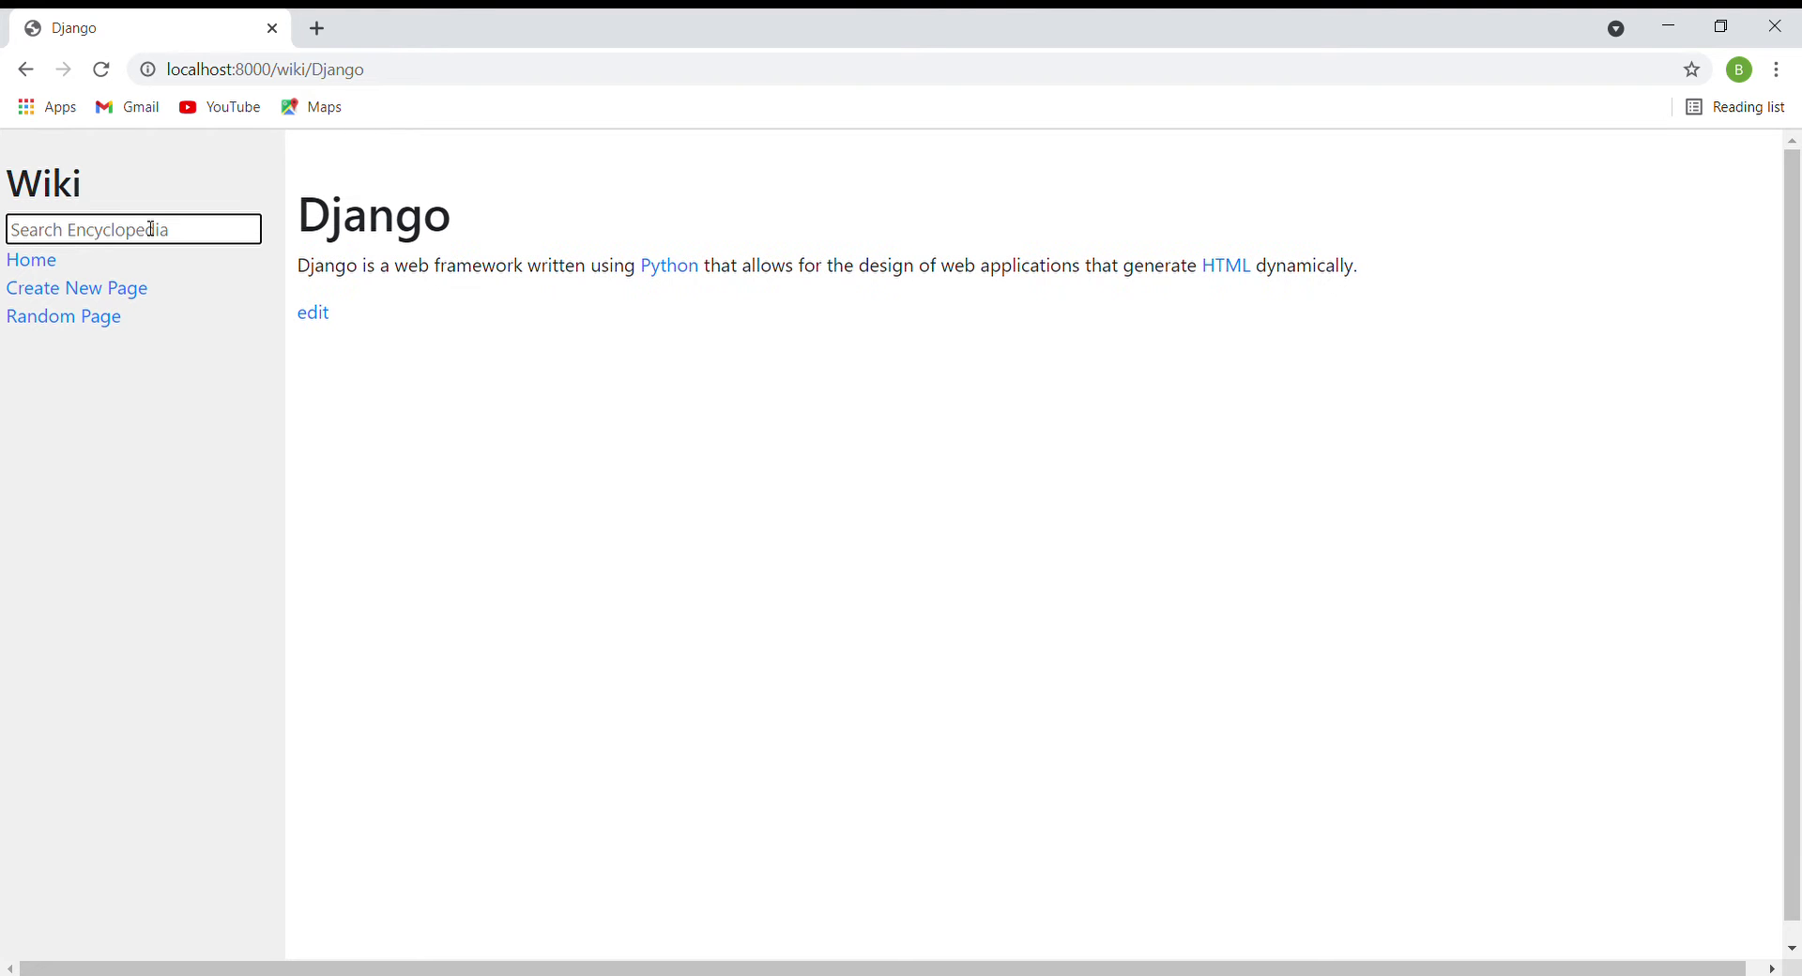
pyautogui.write('JavaScript')
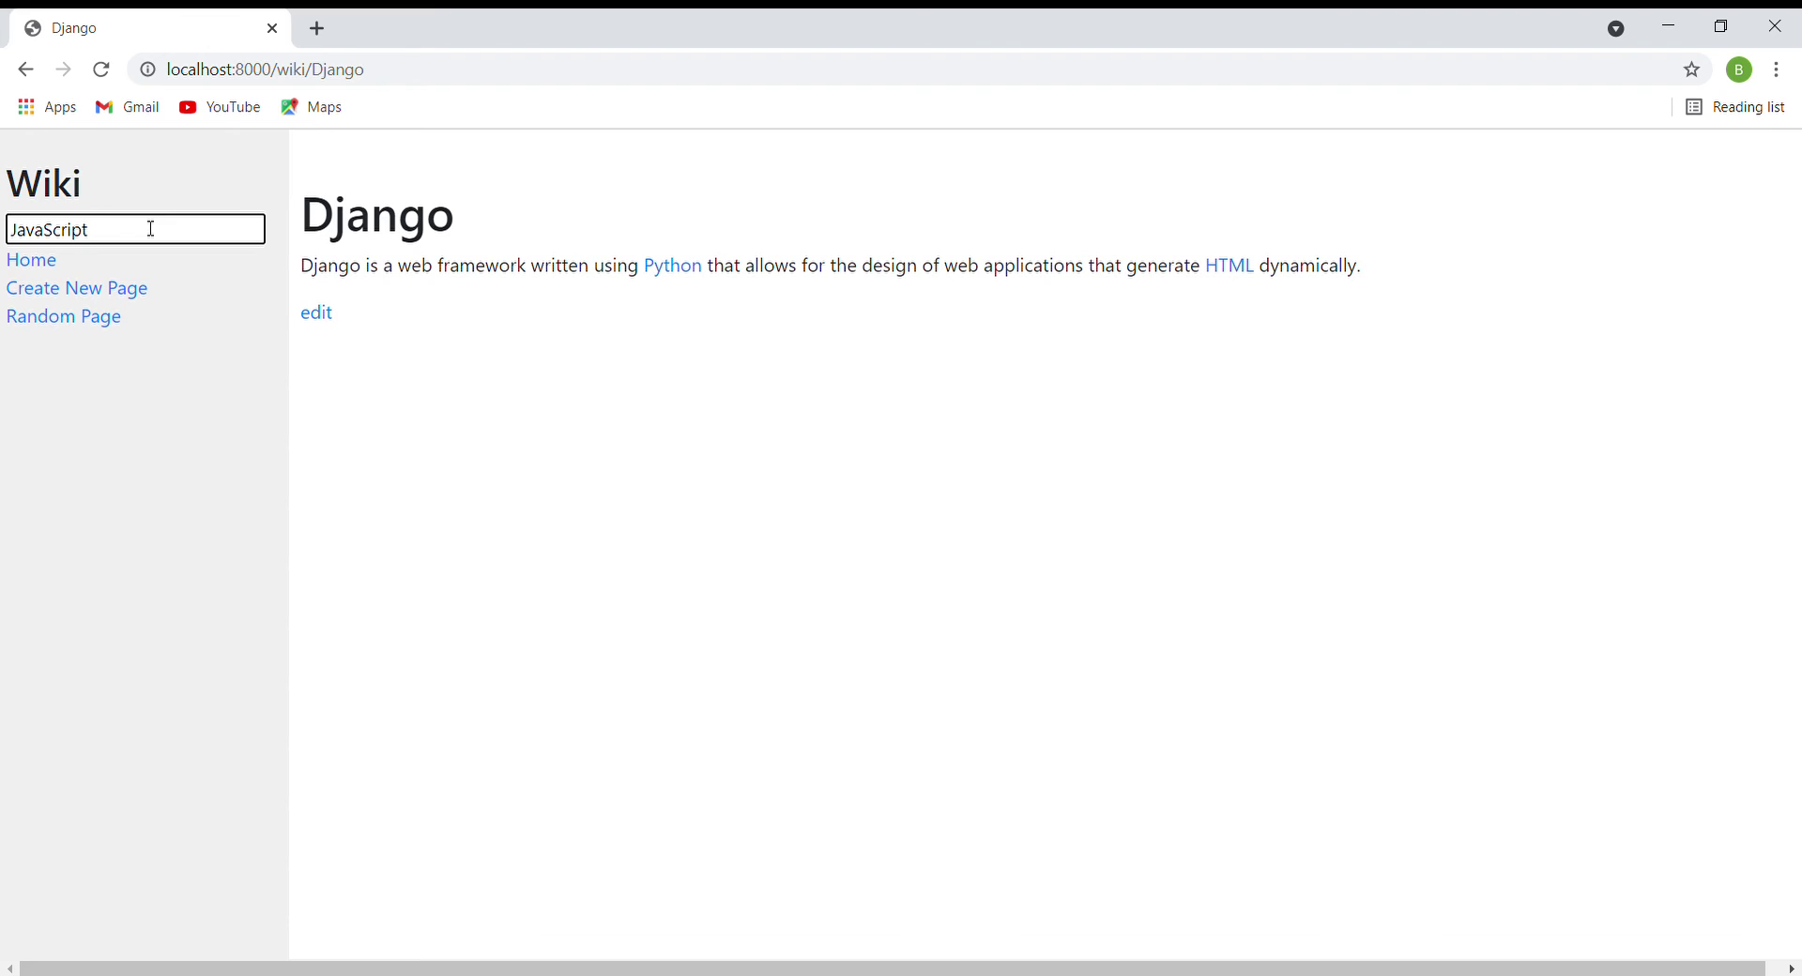
pyautogui.press('Return')
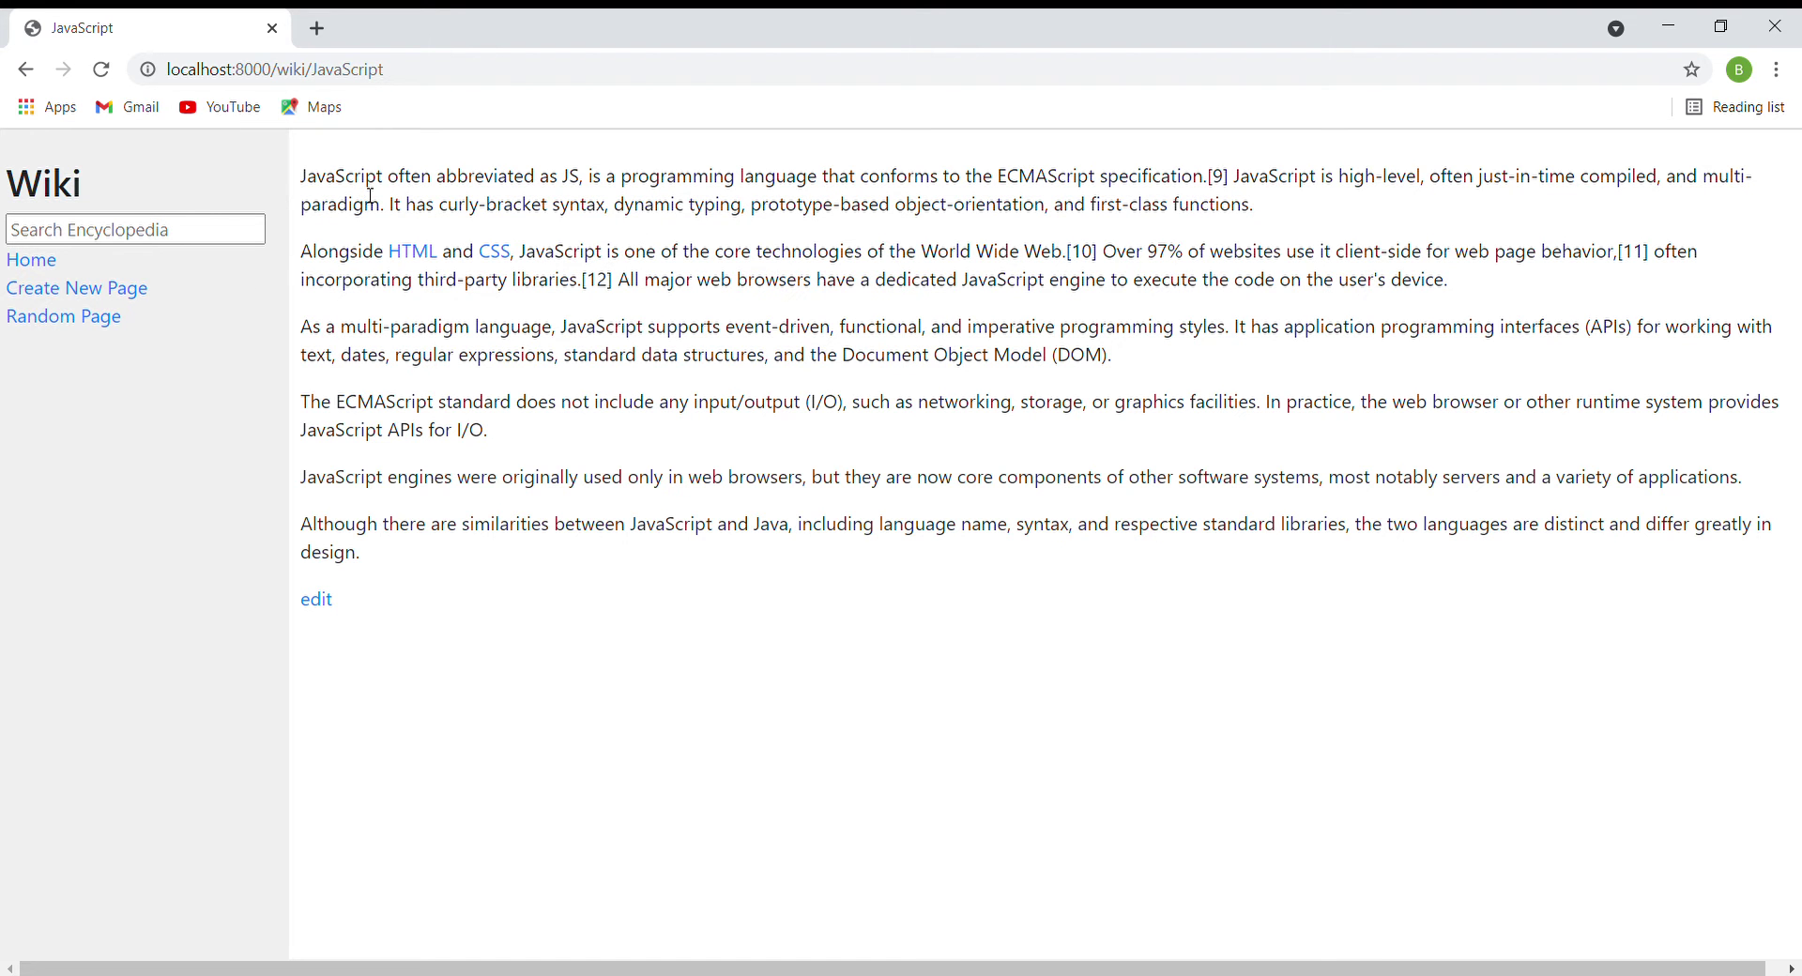
pyautogui.moveTo(300, 183); pyautogui.dragTo(575, 594)
pyautogui.click(575, 594)
# Search for 't' and open Git from the results Git, JavaScript, Python, Test, Testee
pyautogui.click(155, 231)
pyautogui.write('t')
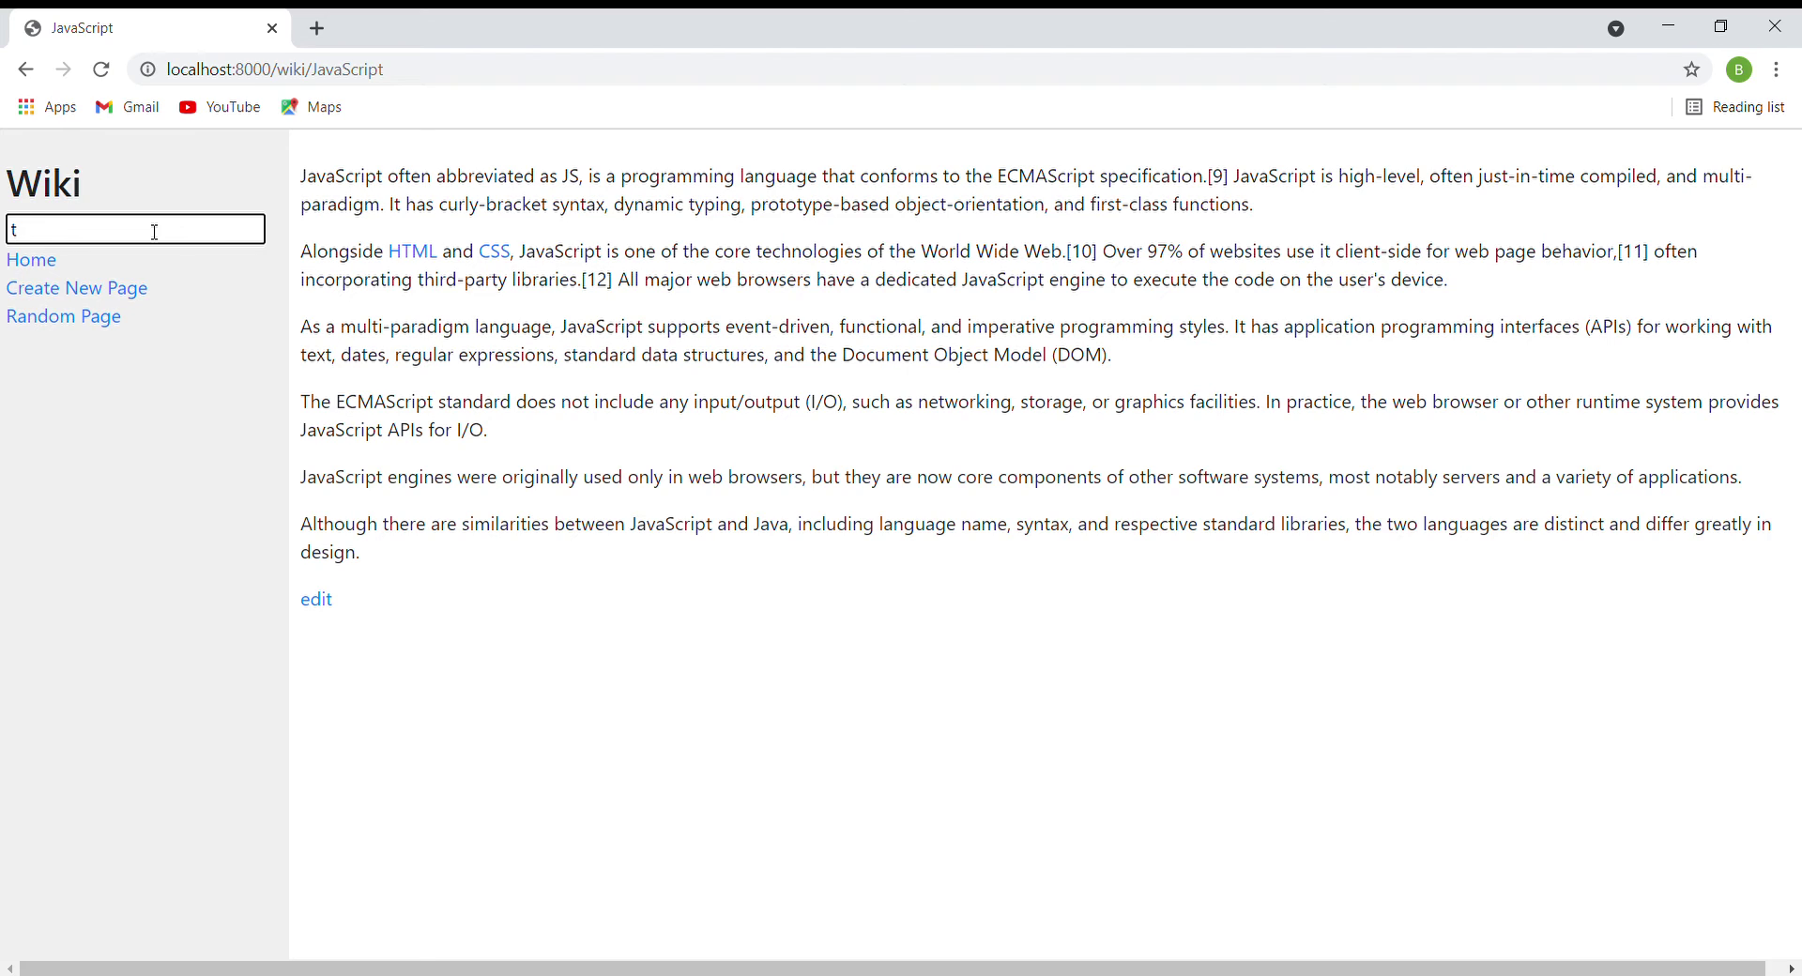
pyautogui.press('Return')
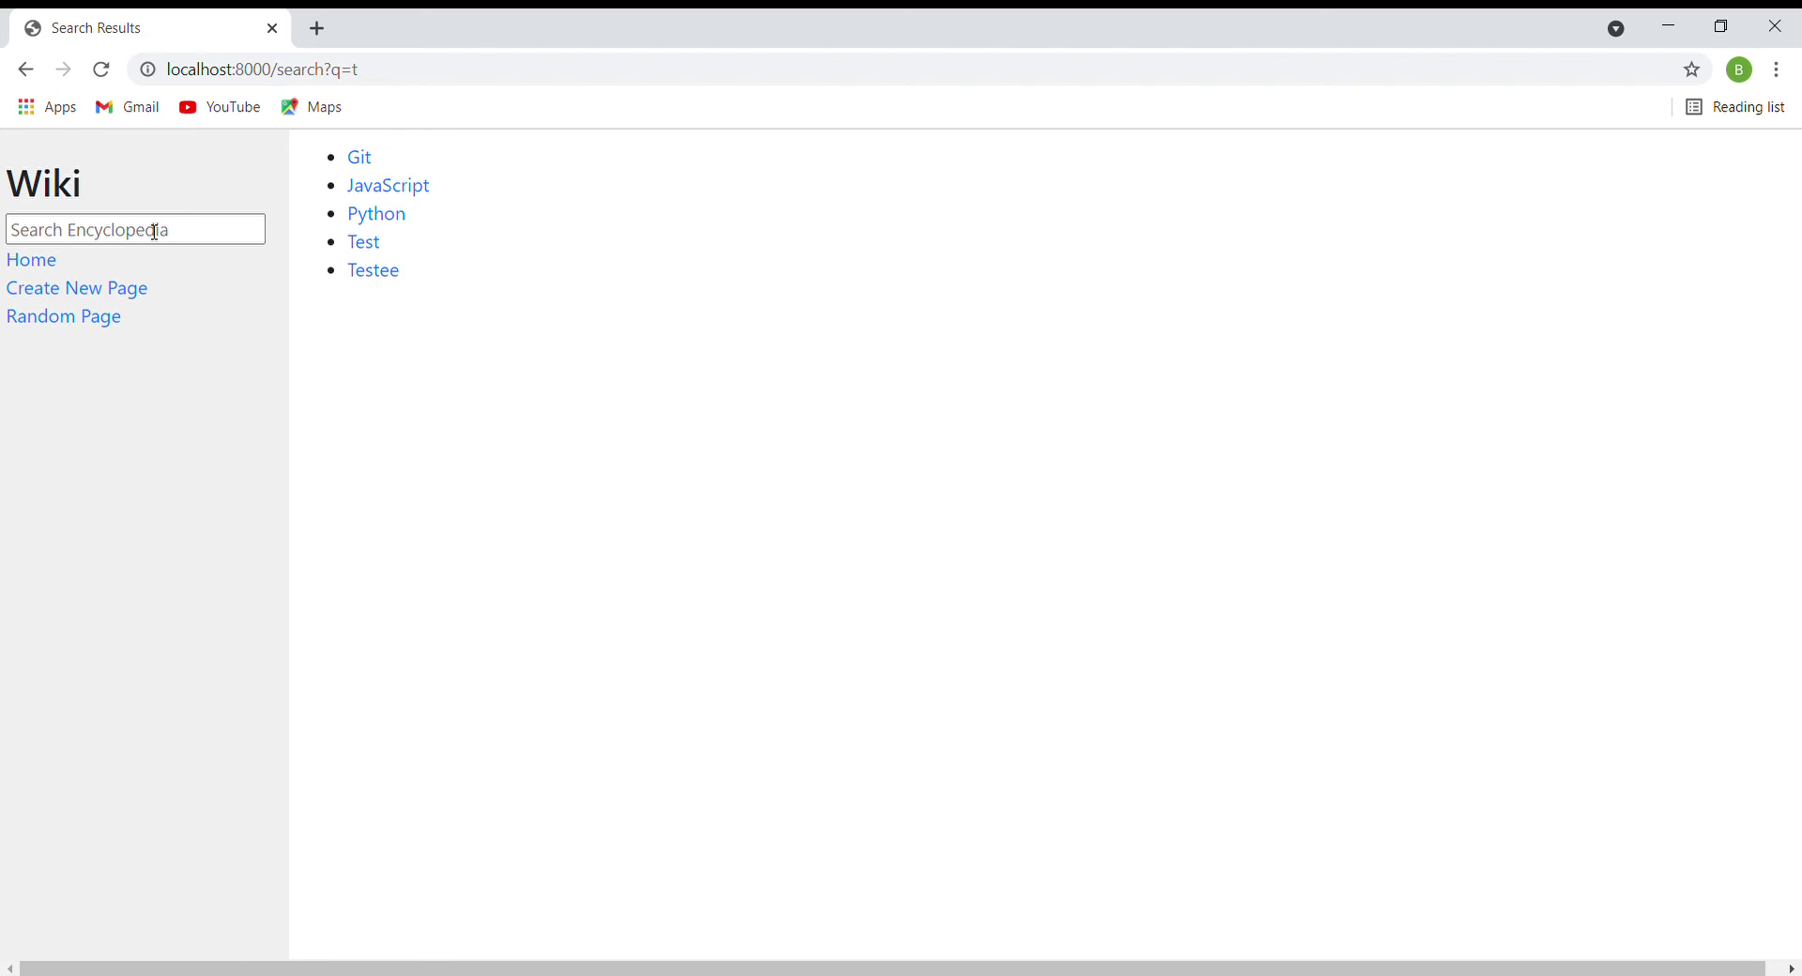
pyautogui.click(362, 160)
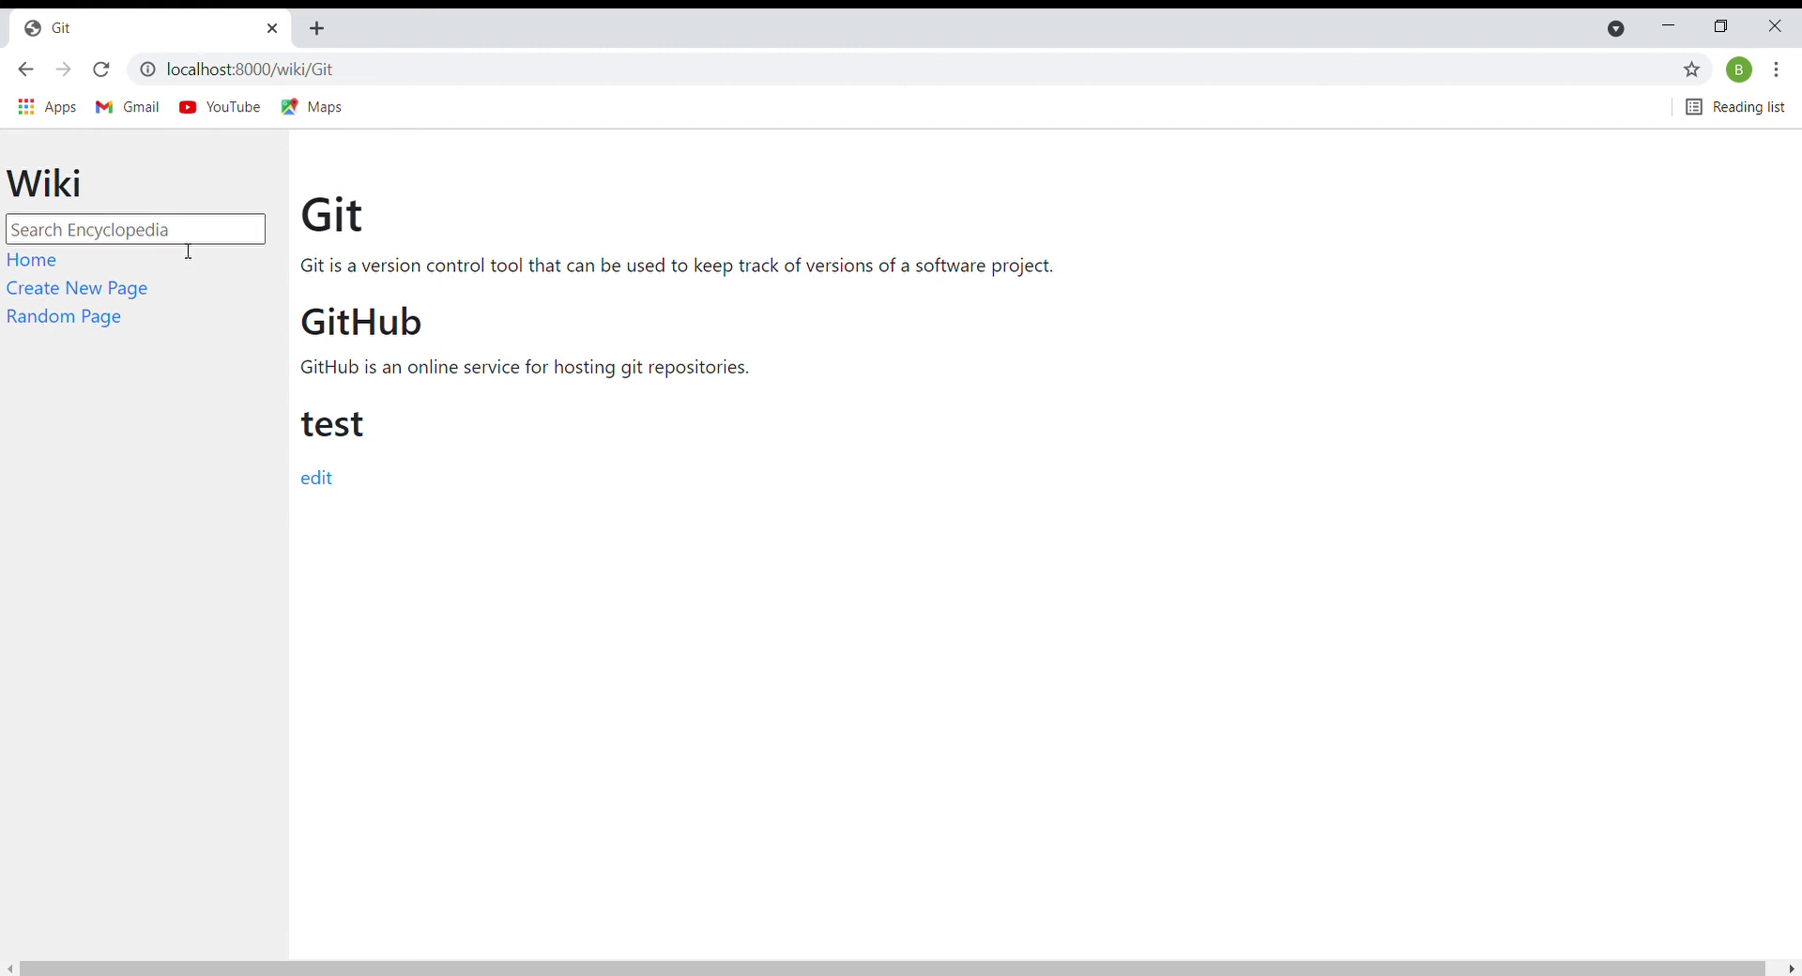
# Open the Create New Page form and enter the title 'Top'
pyautogui.click(142, 296)
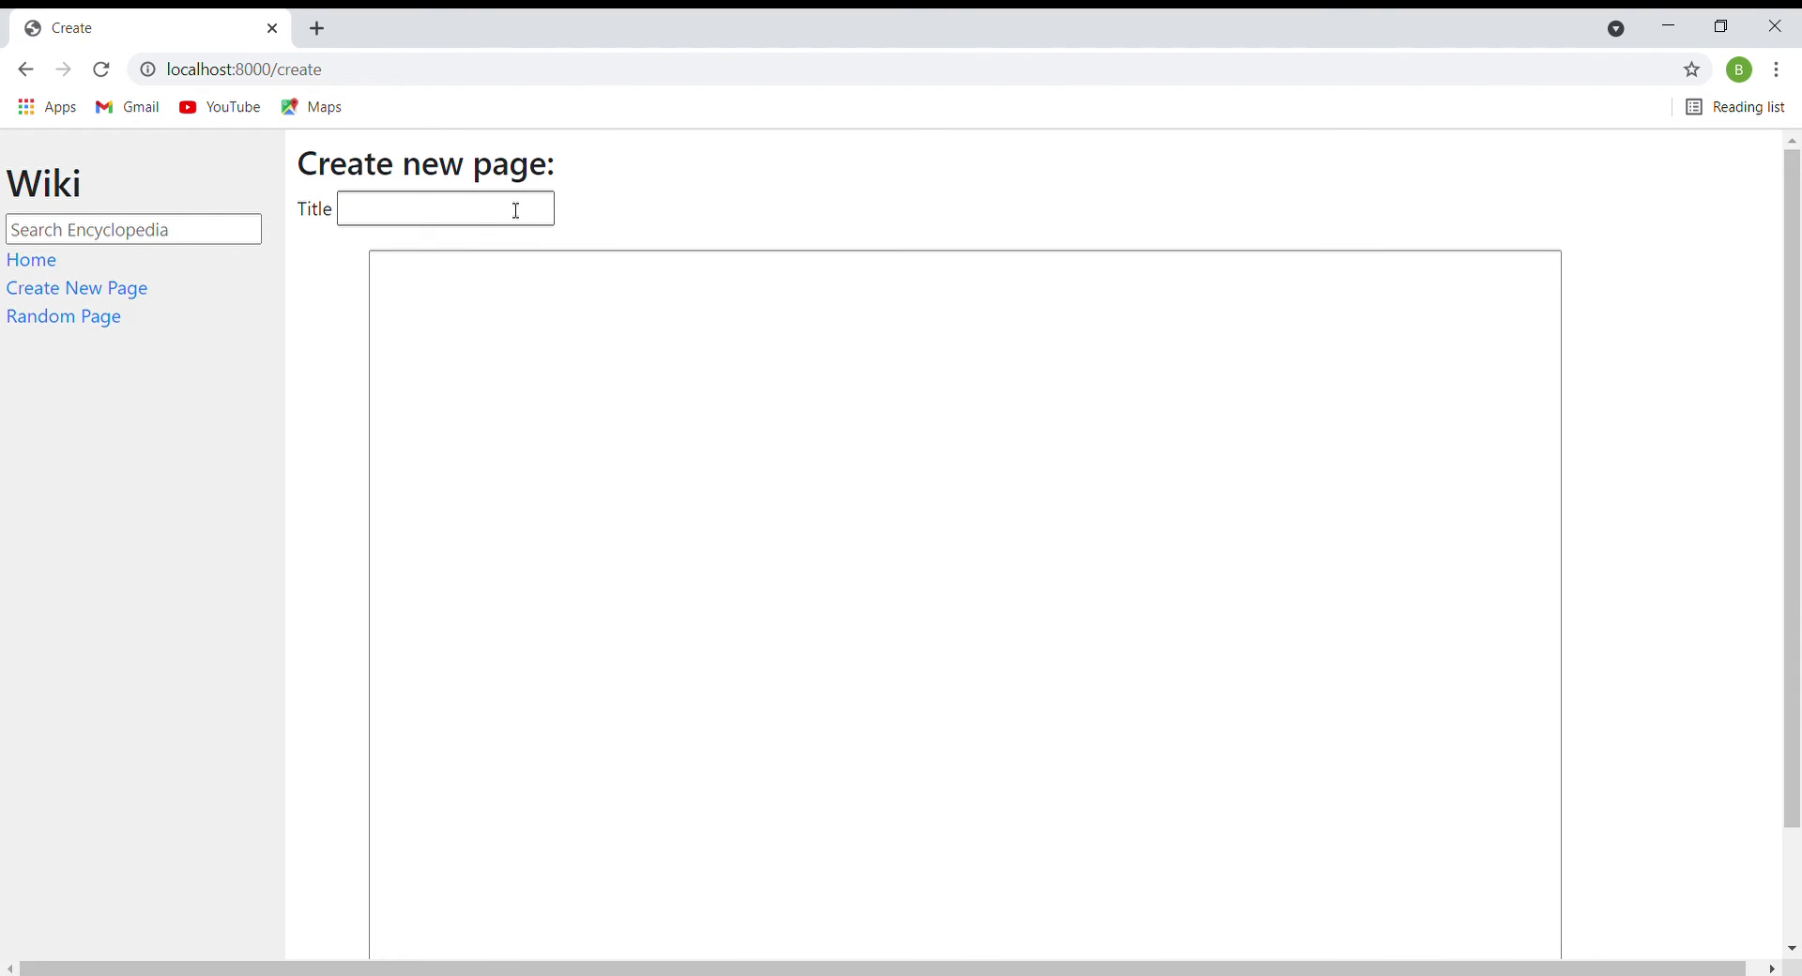
pyautogui.click(125, 292)
pyautogui.click(427, 216)
pyautogui.write('Top')
pyautogui.press('Tab')
# Write the content as the level-two heading '## Top wiki'
pyautogui.write('Top ')
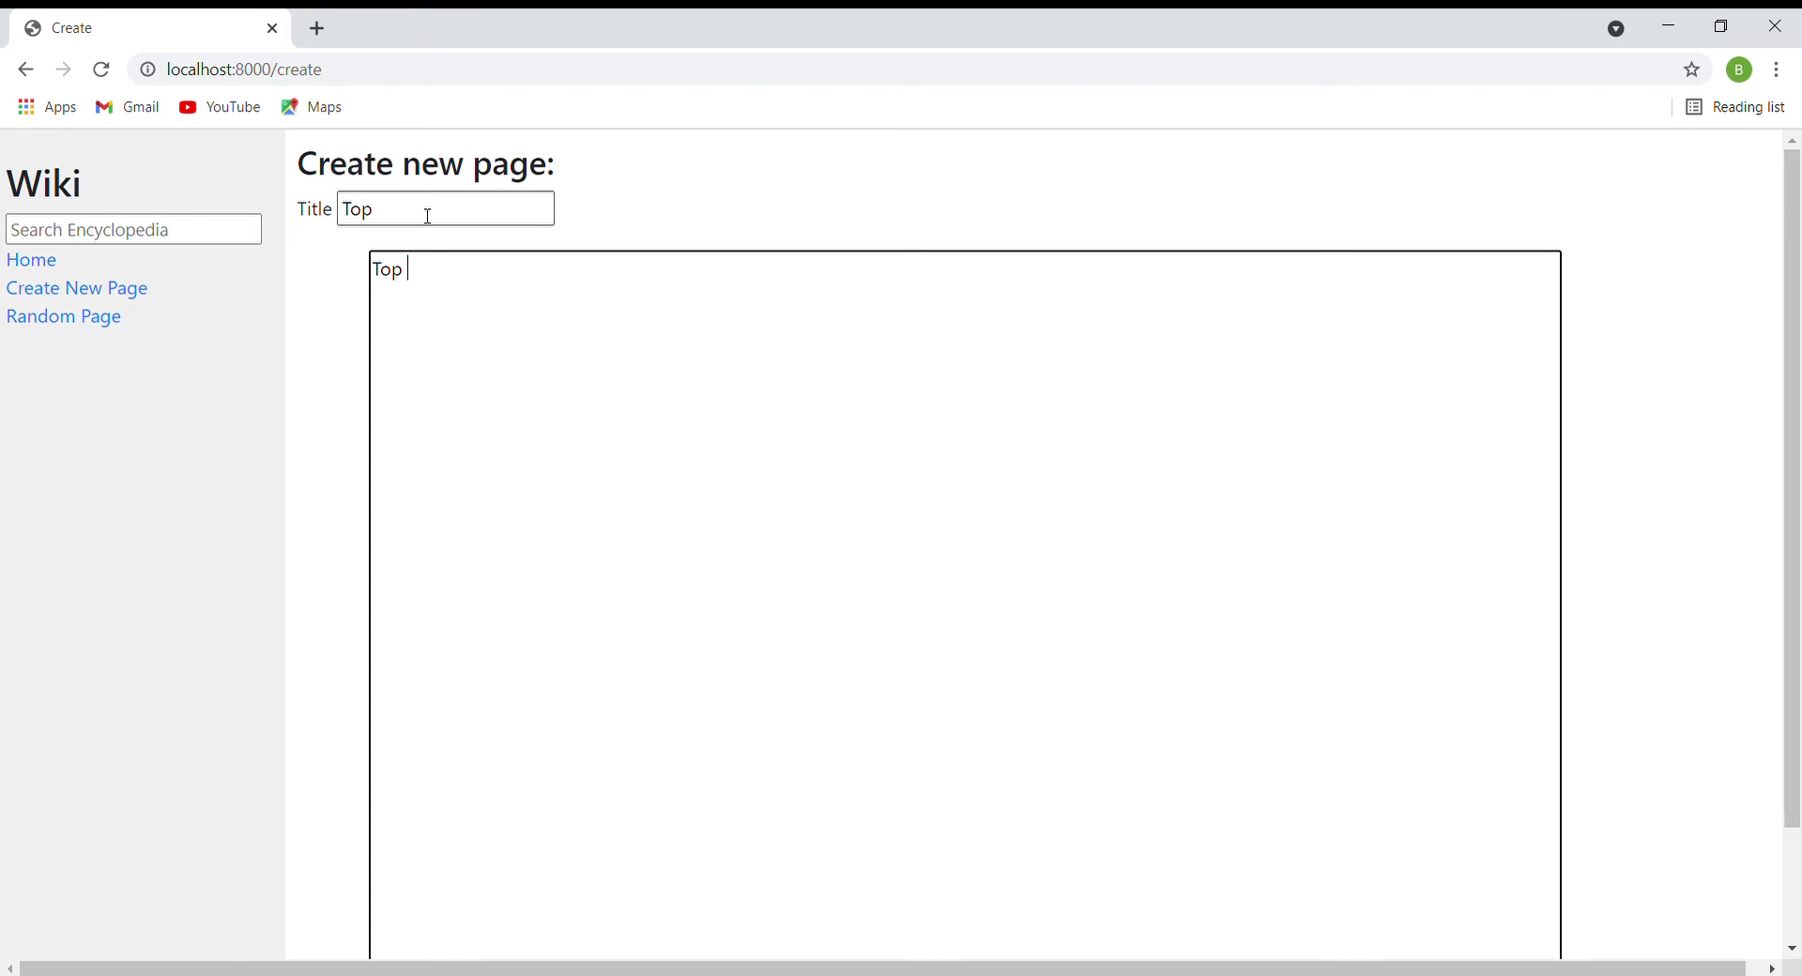
pyautogui.write('wiki')
pyautogui.scroll(-2, 1585, 426)
pyautogui.scroll(2, 1586, 426)
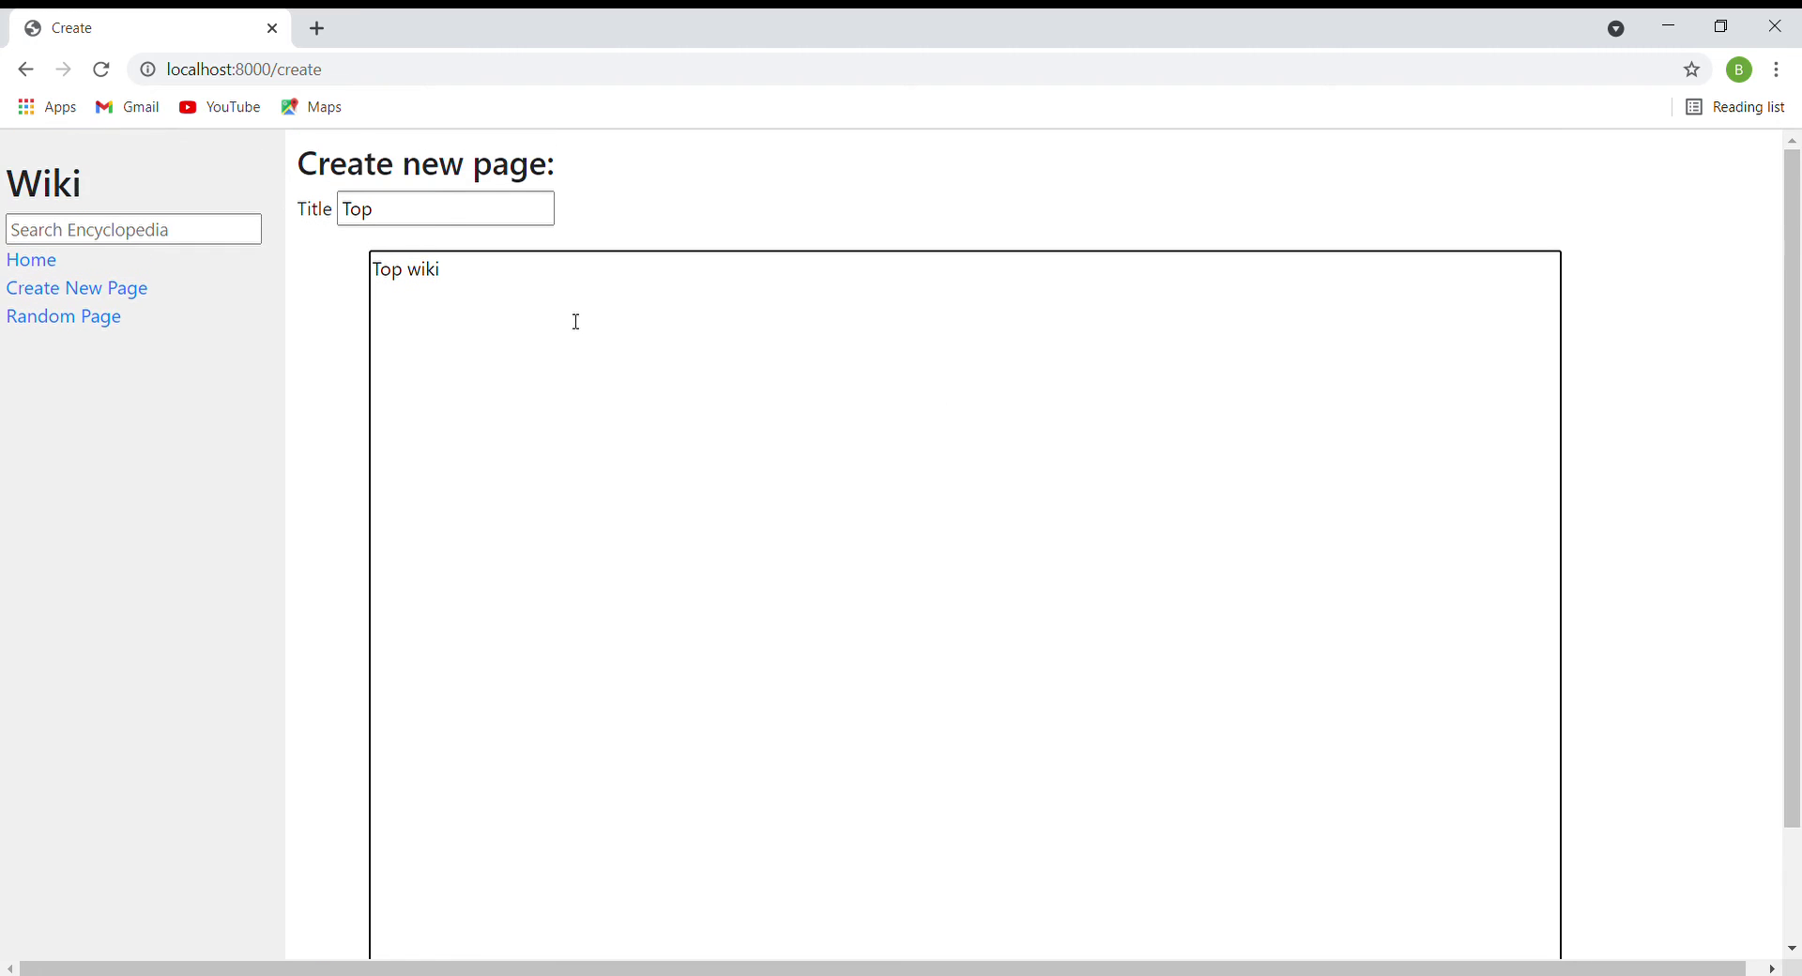
pyautogui.scroll(-2, 733, 368)
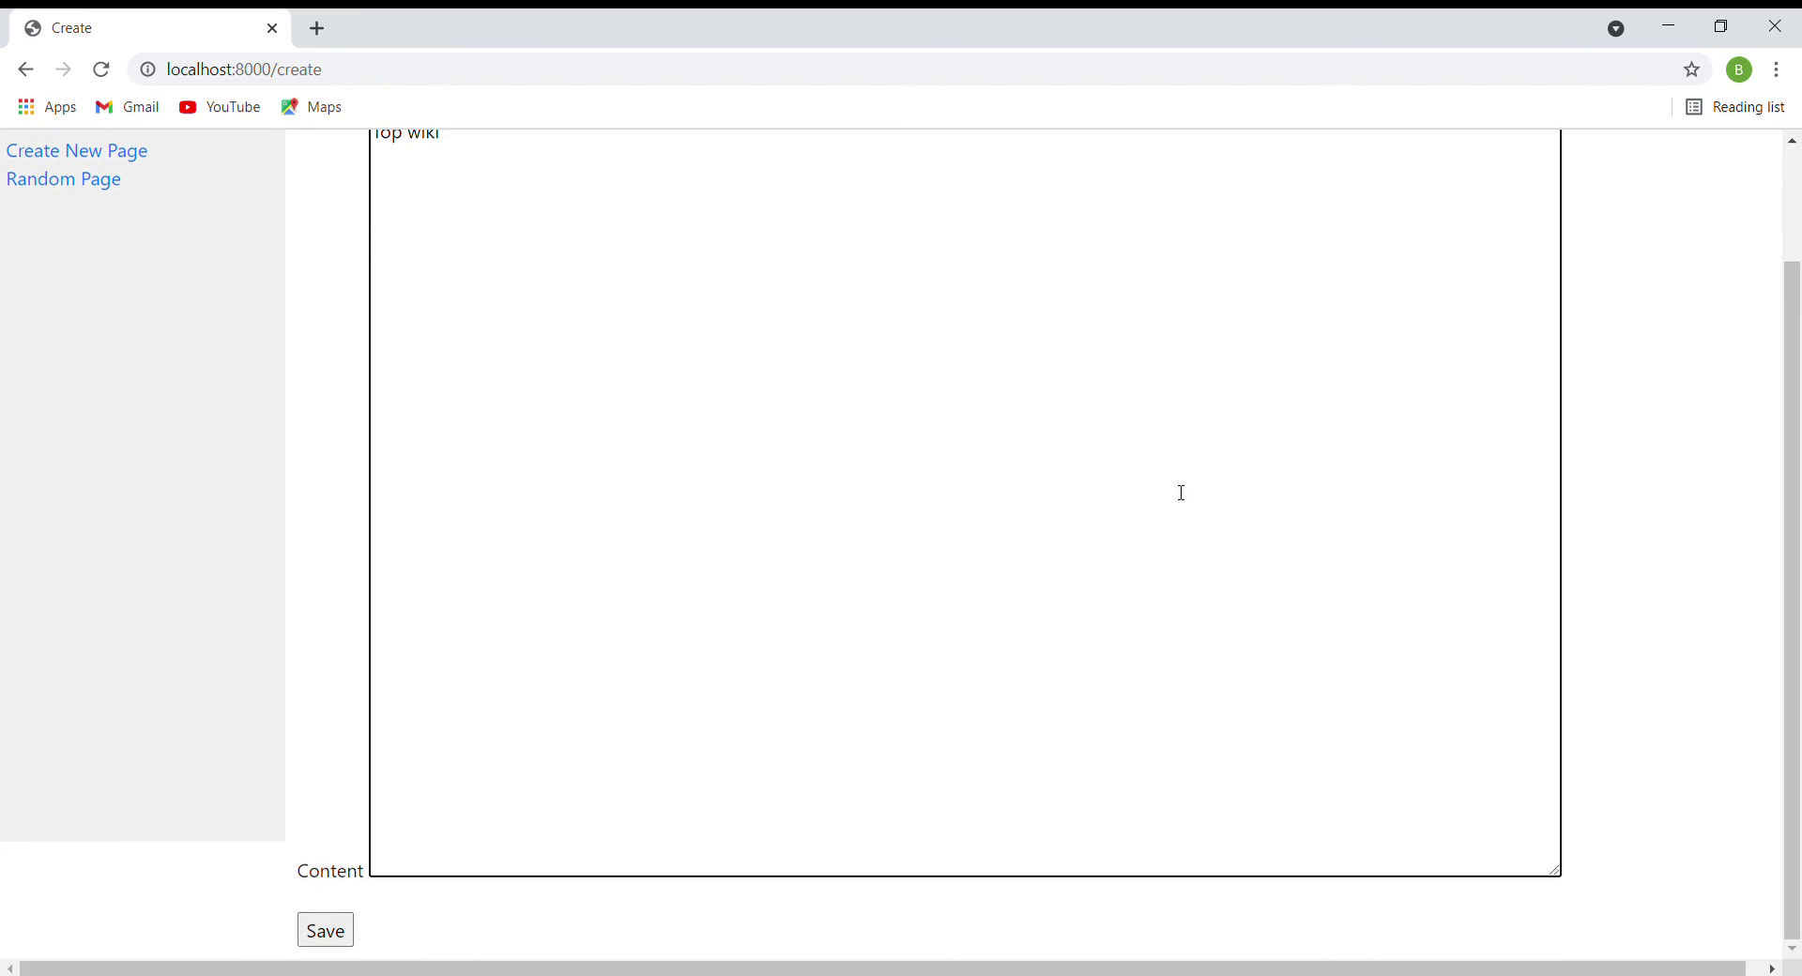
pyautogui.scroll(1, 927, 335)
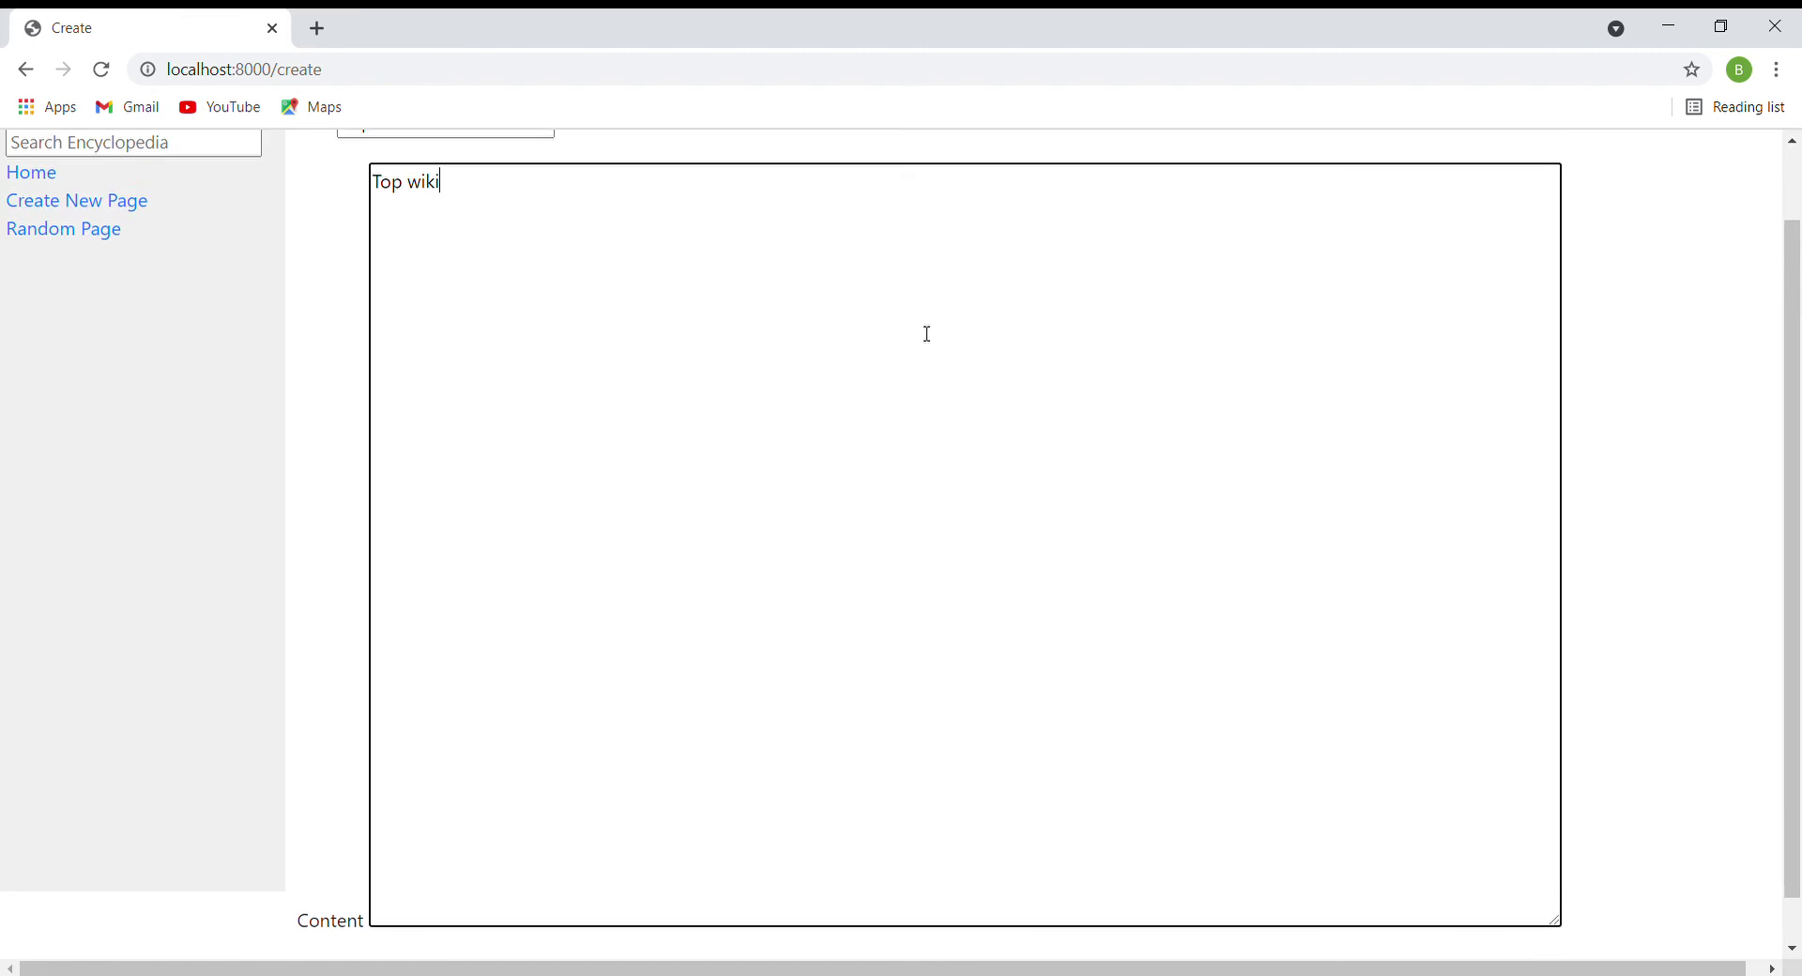
pyautogui.scroll(2, 927, 334)
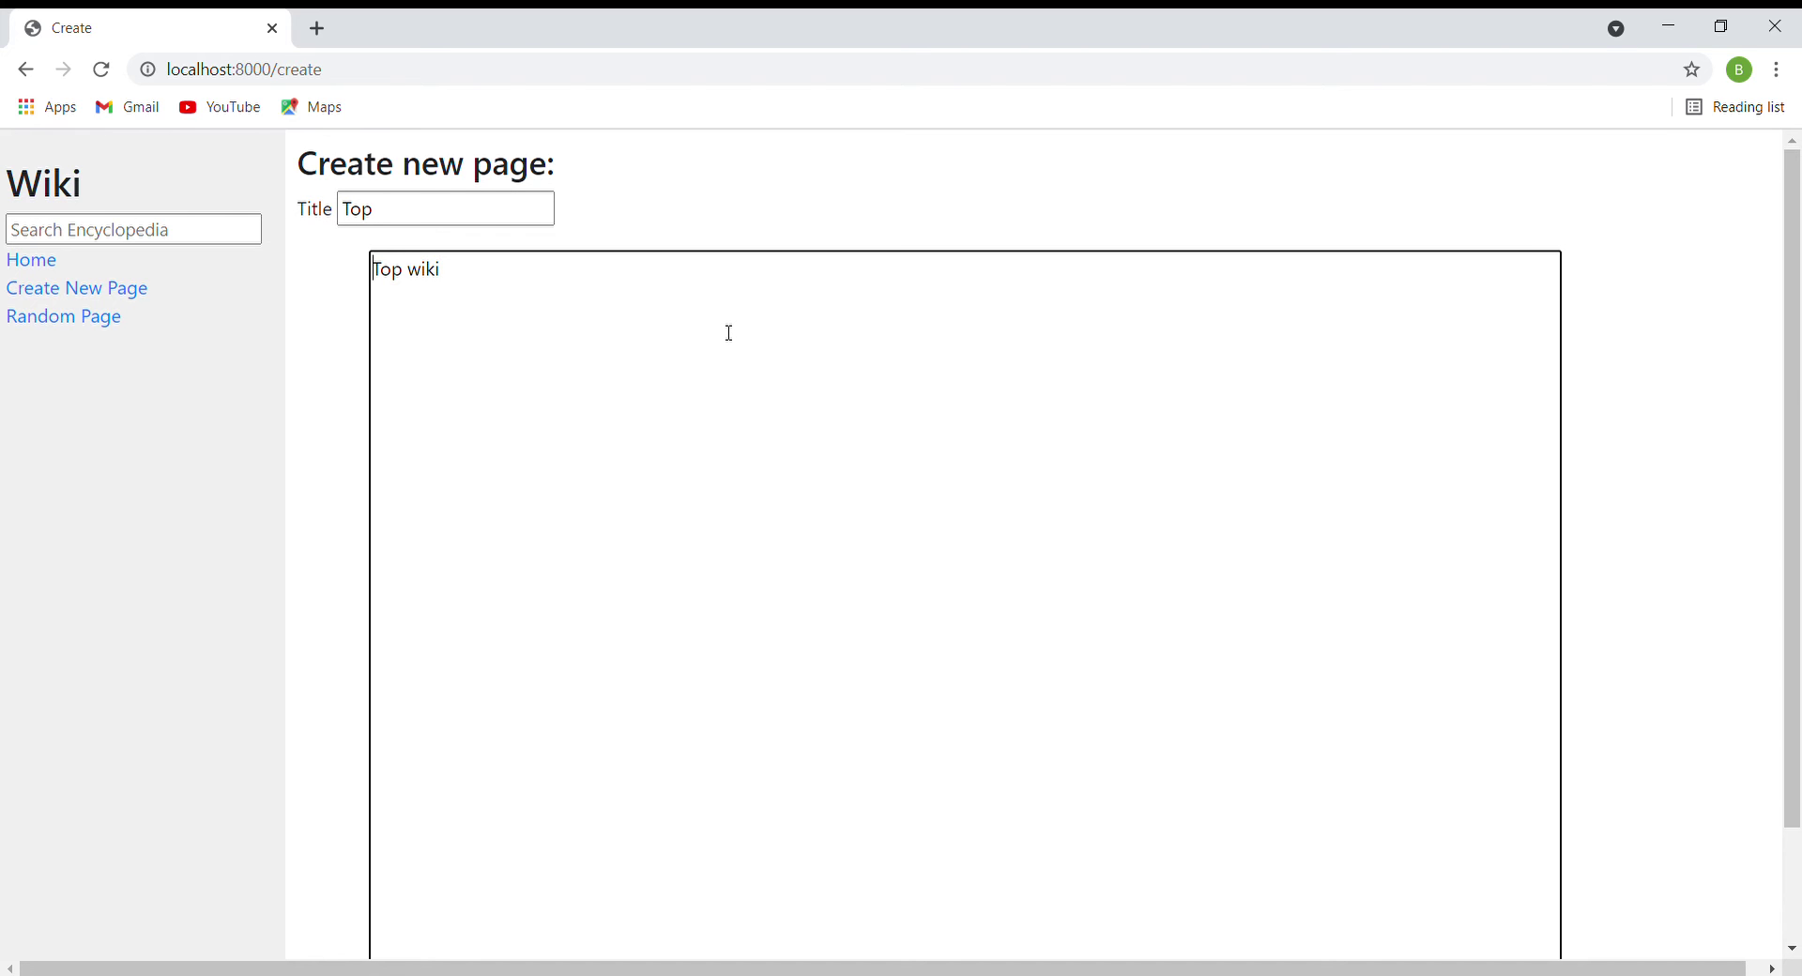
pyautogui.write('##')
pyautogui.scroll(-1, 1749, 489)
pyautogui.scroll(-1, 1749, 489)
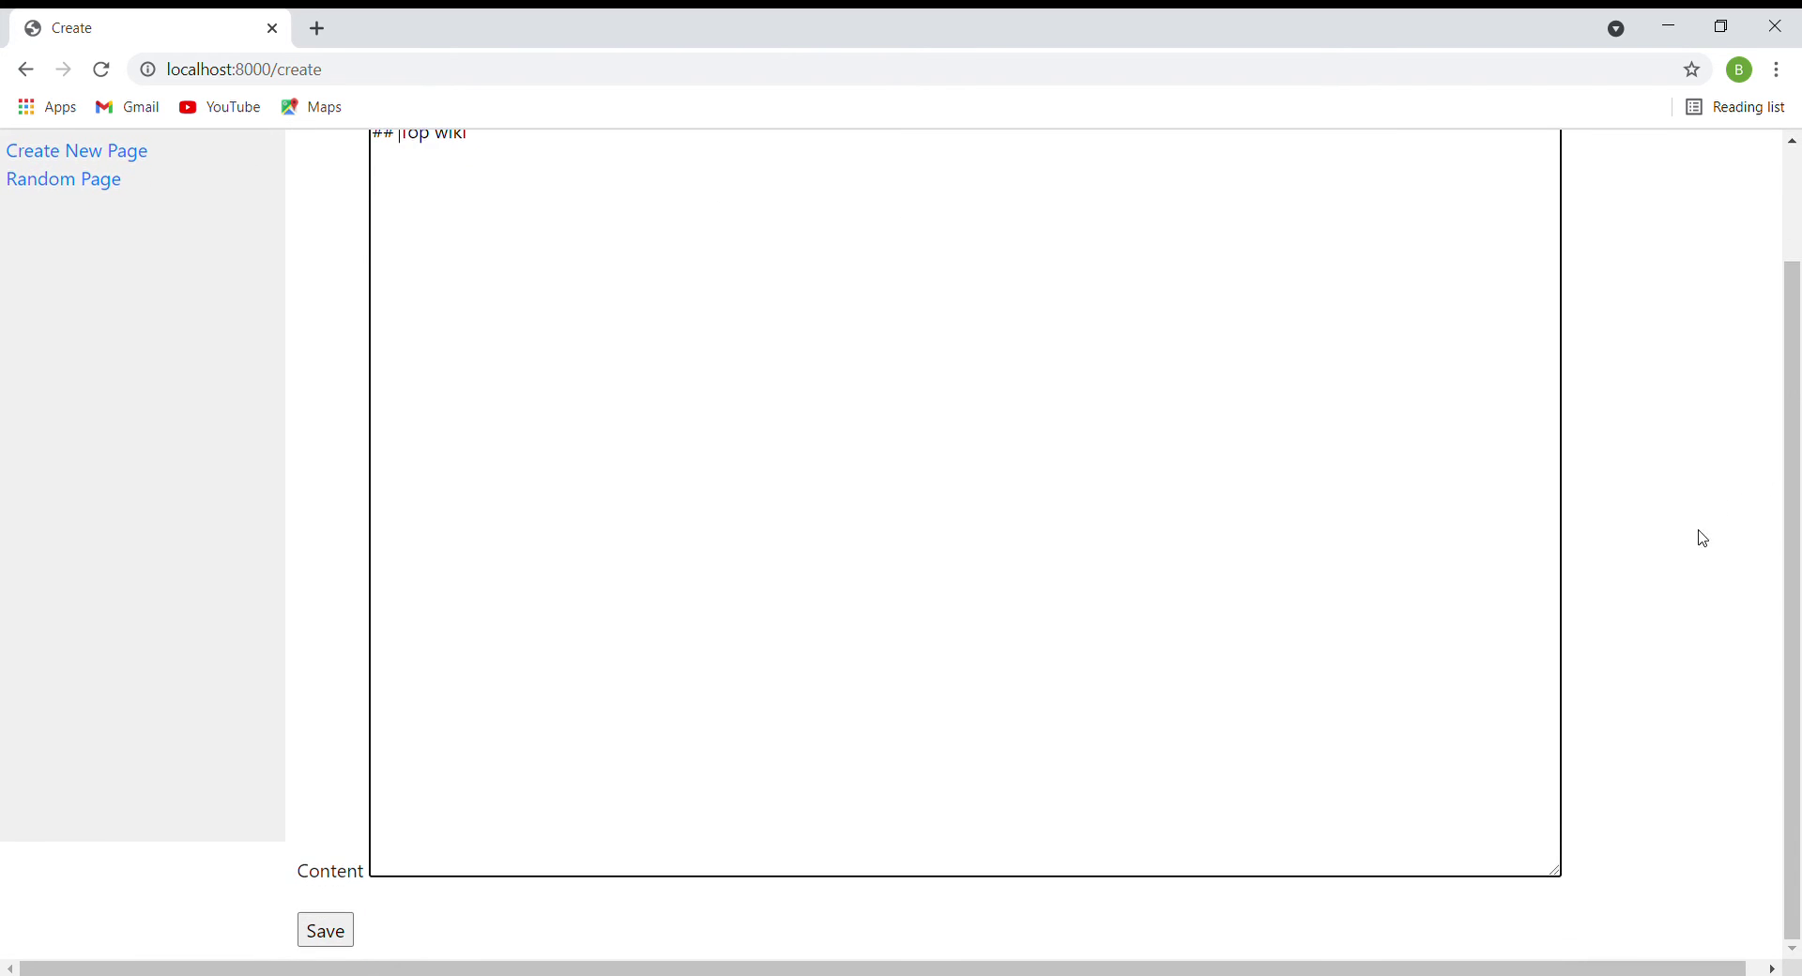
# Save the Top page so its entry renders the 'Top wiki' heading with an edit link
pyautogui.click(326, 938)
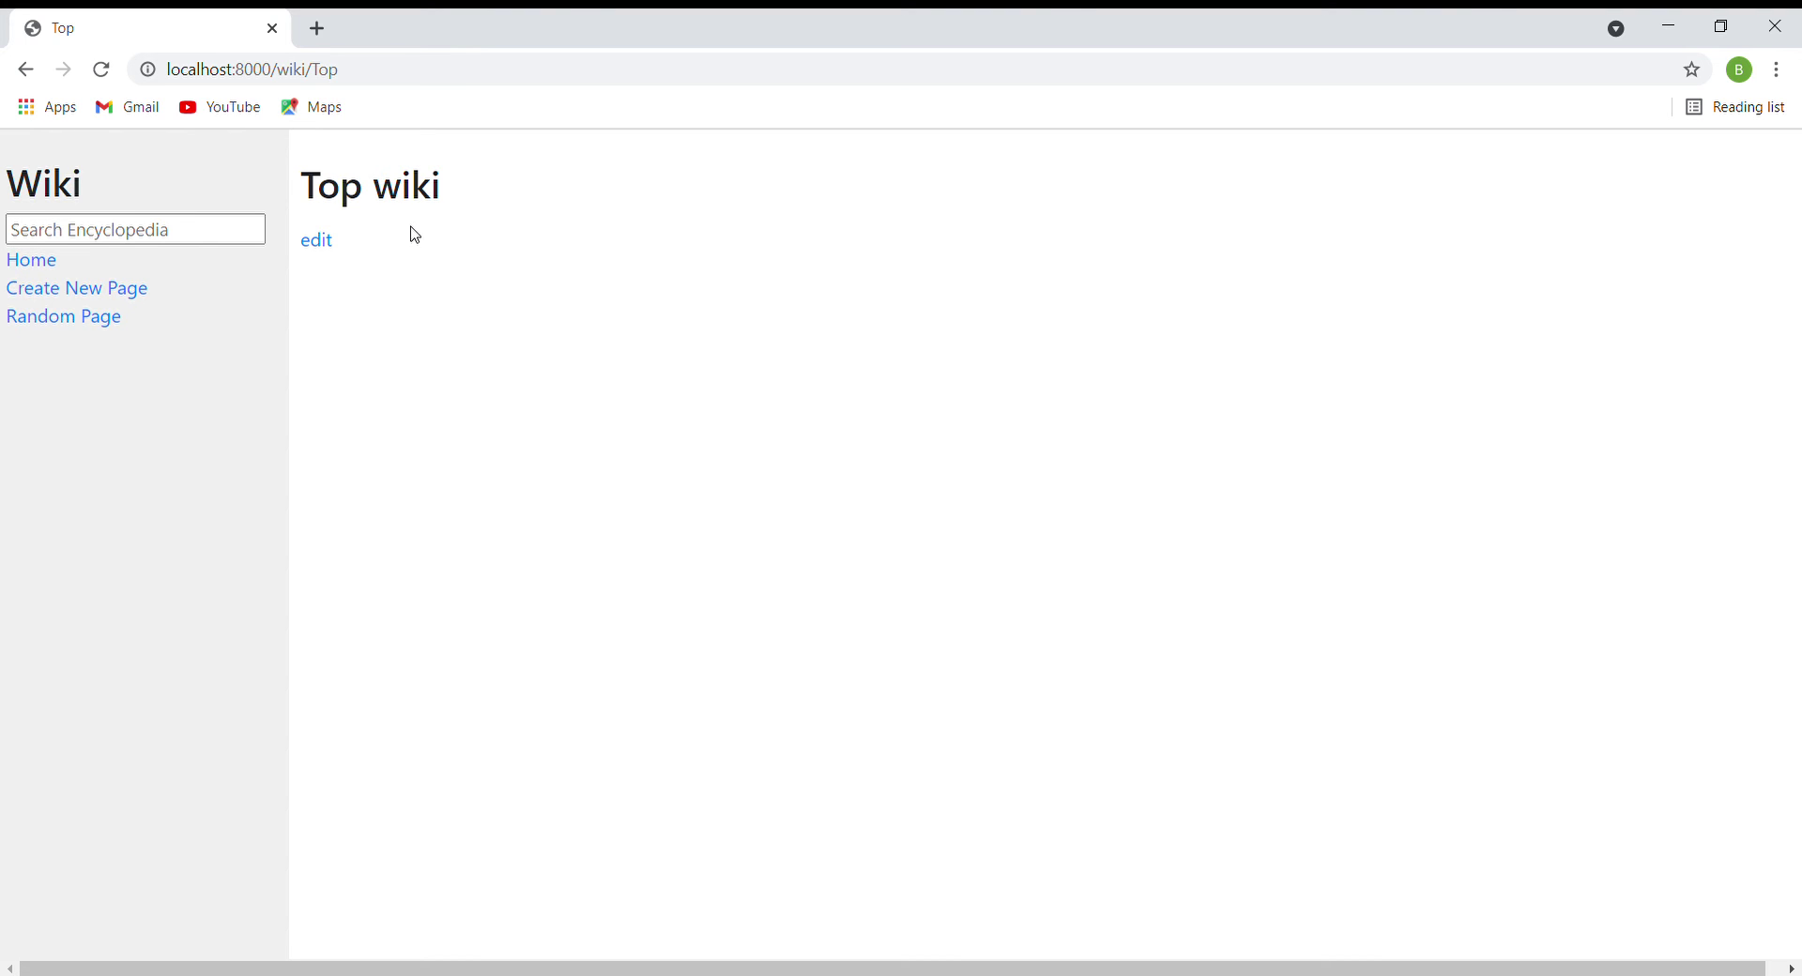
# Submit a second page titled 'Top' with content 'tewf', triggering the duplicate-entry error
pyautogui.click(52, 290)
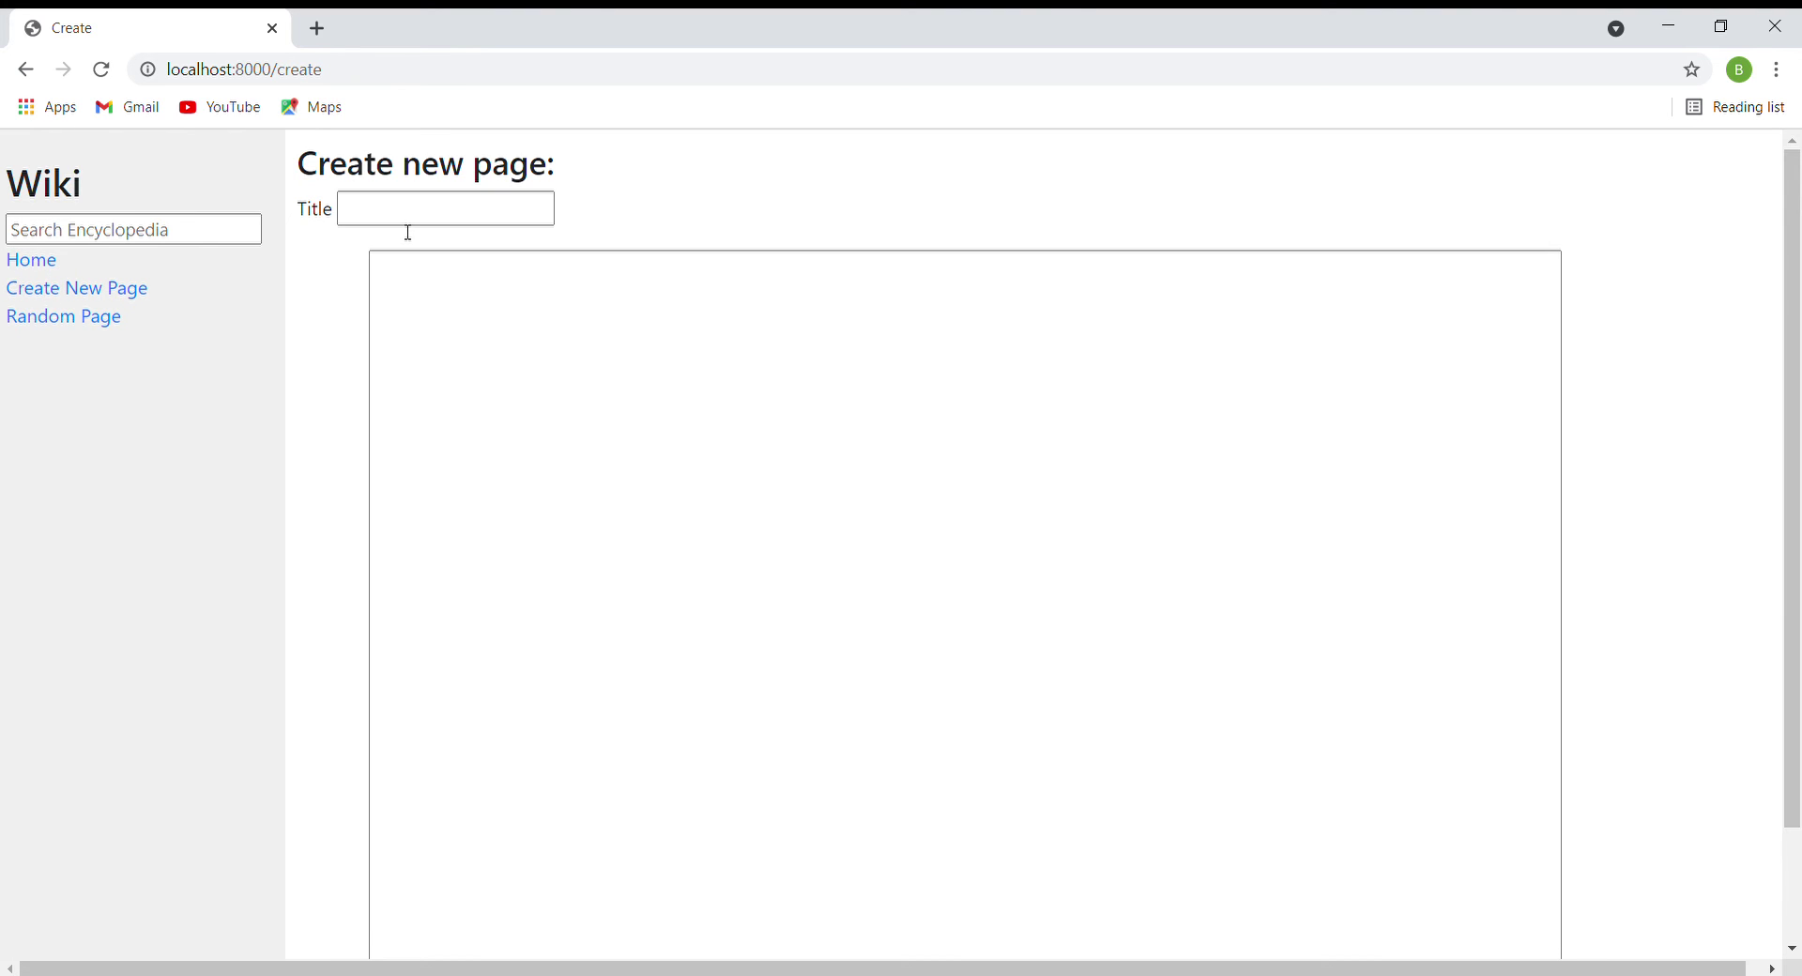
pyautogui.click(418, 212)
pyautogui.write('Top')
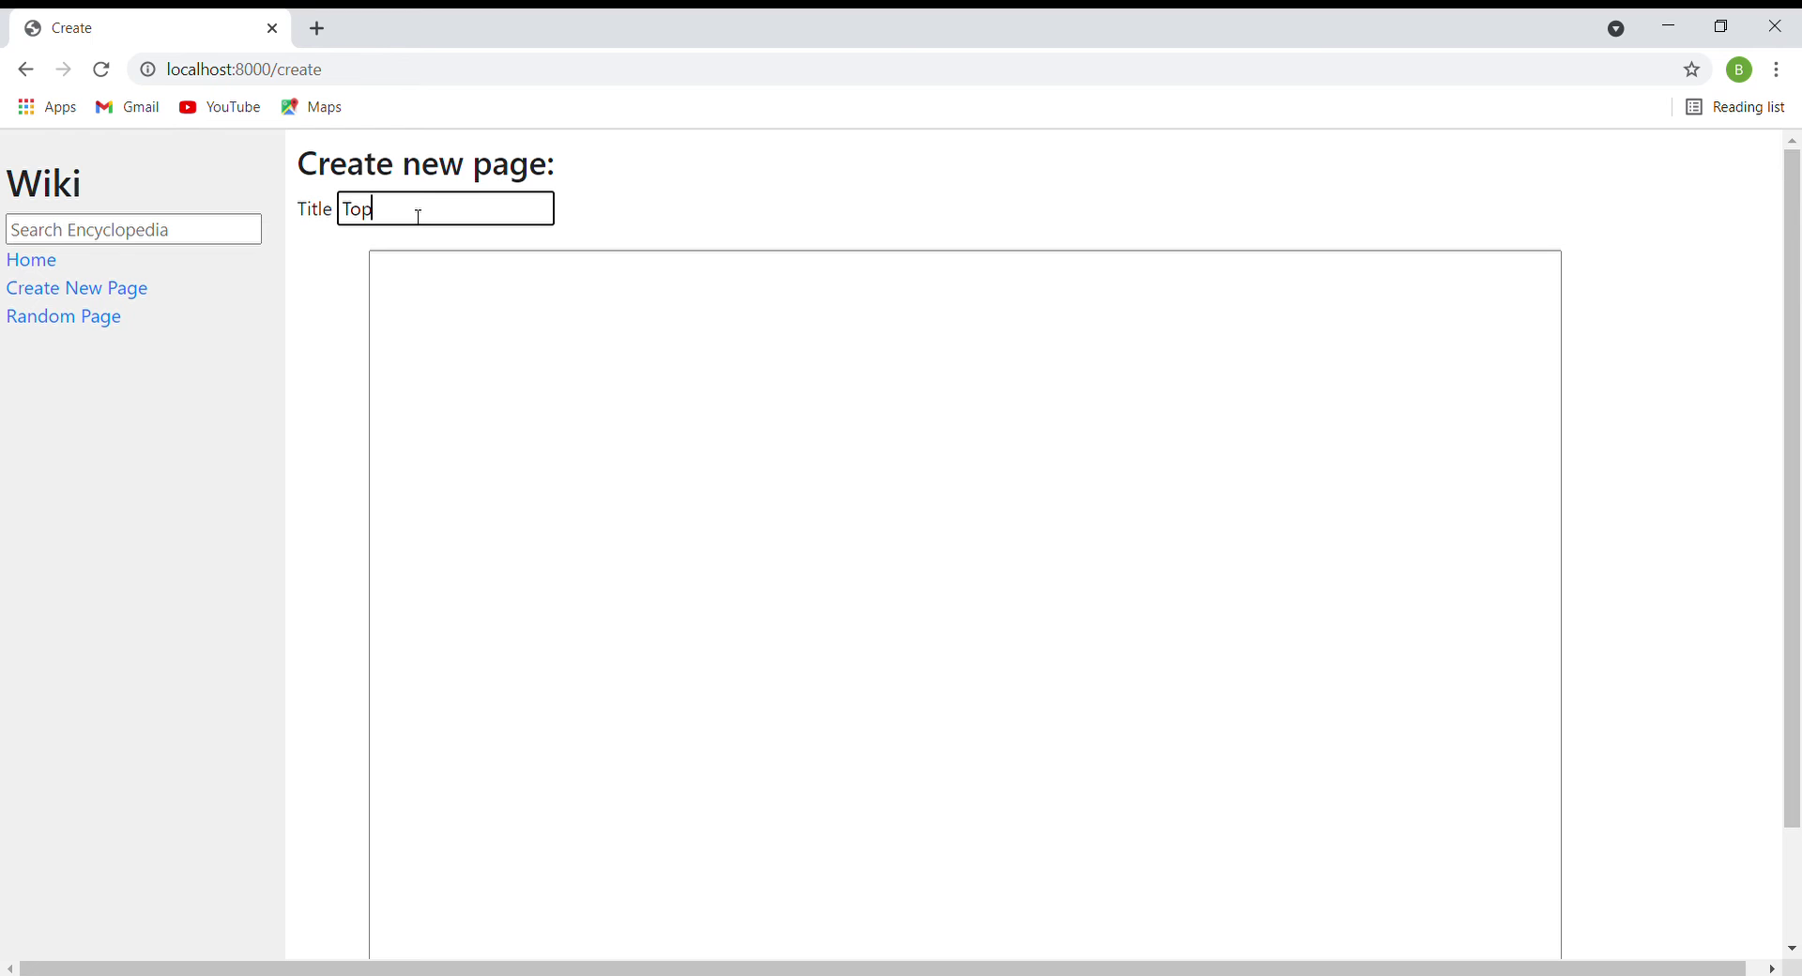
pyautogui.click(529, 337)
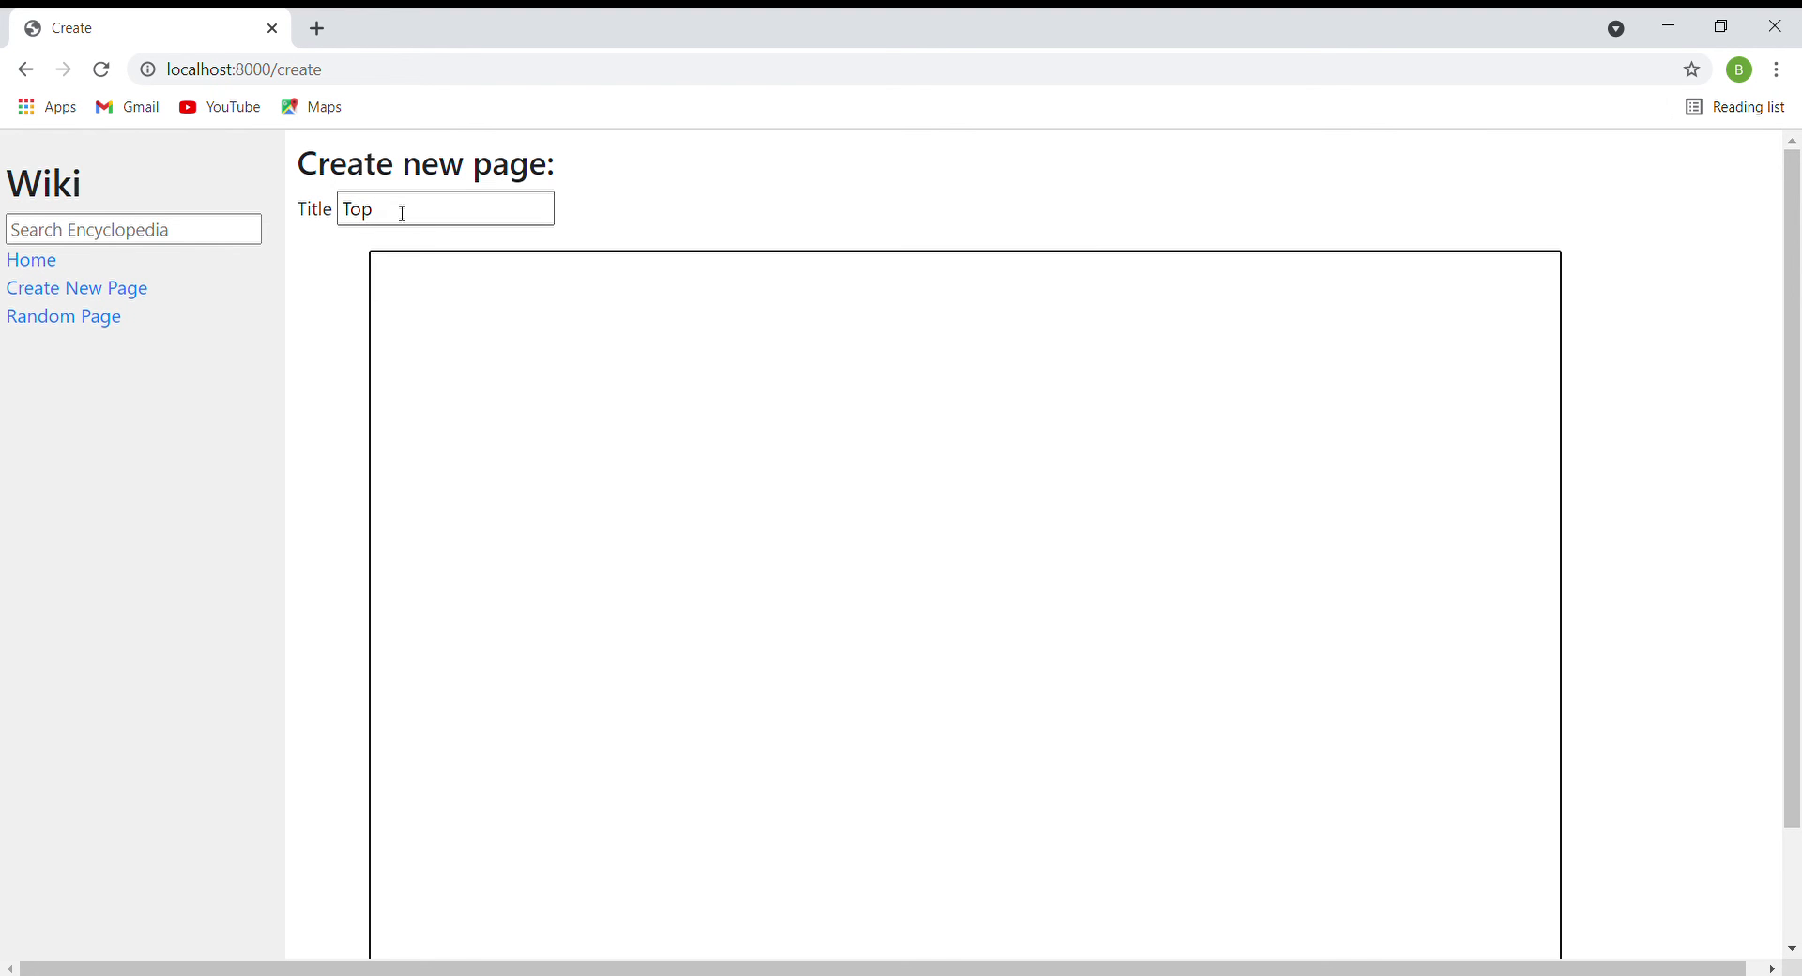
pyautogui.moveTo(398, 209); pyautogui.dragTo(363, 211)
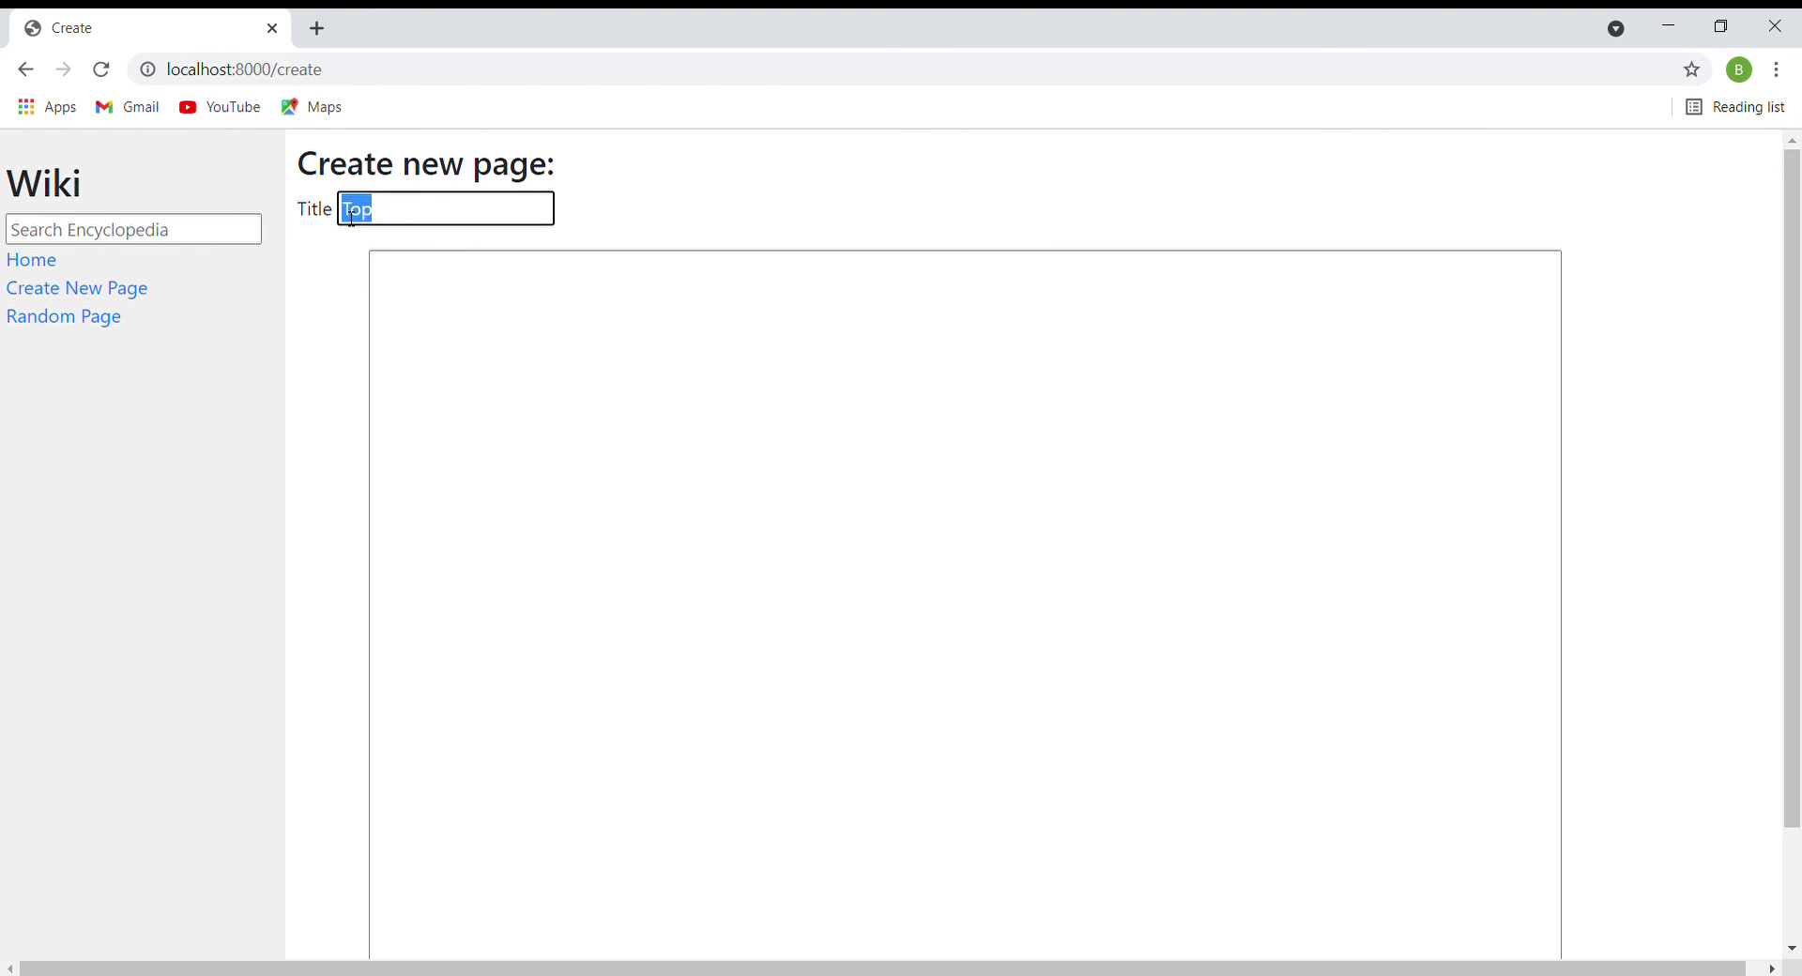
pyautogui.click(356, 212)
pyautogui.click(499, 308)
pyautogui.write('tewf')
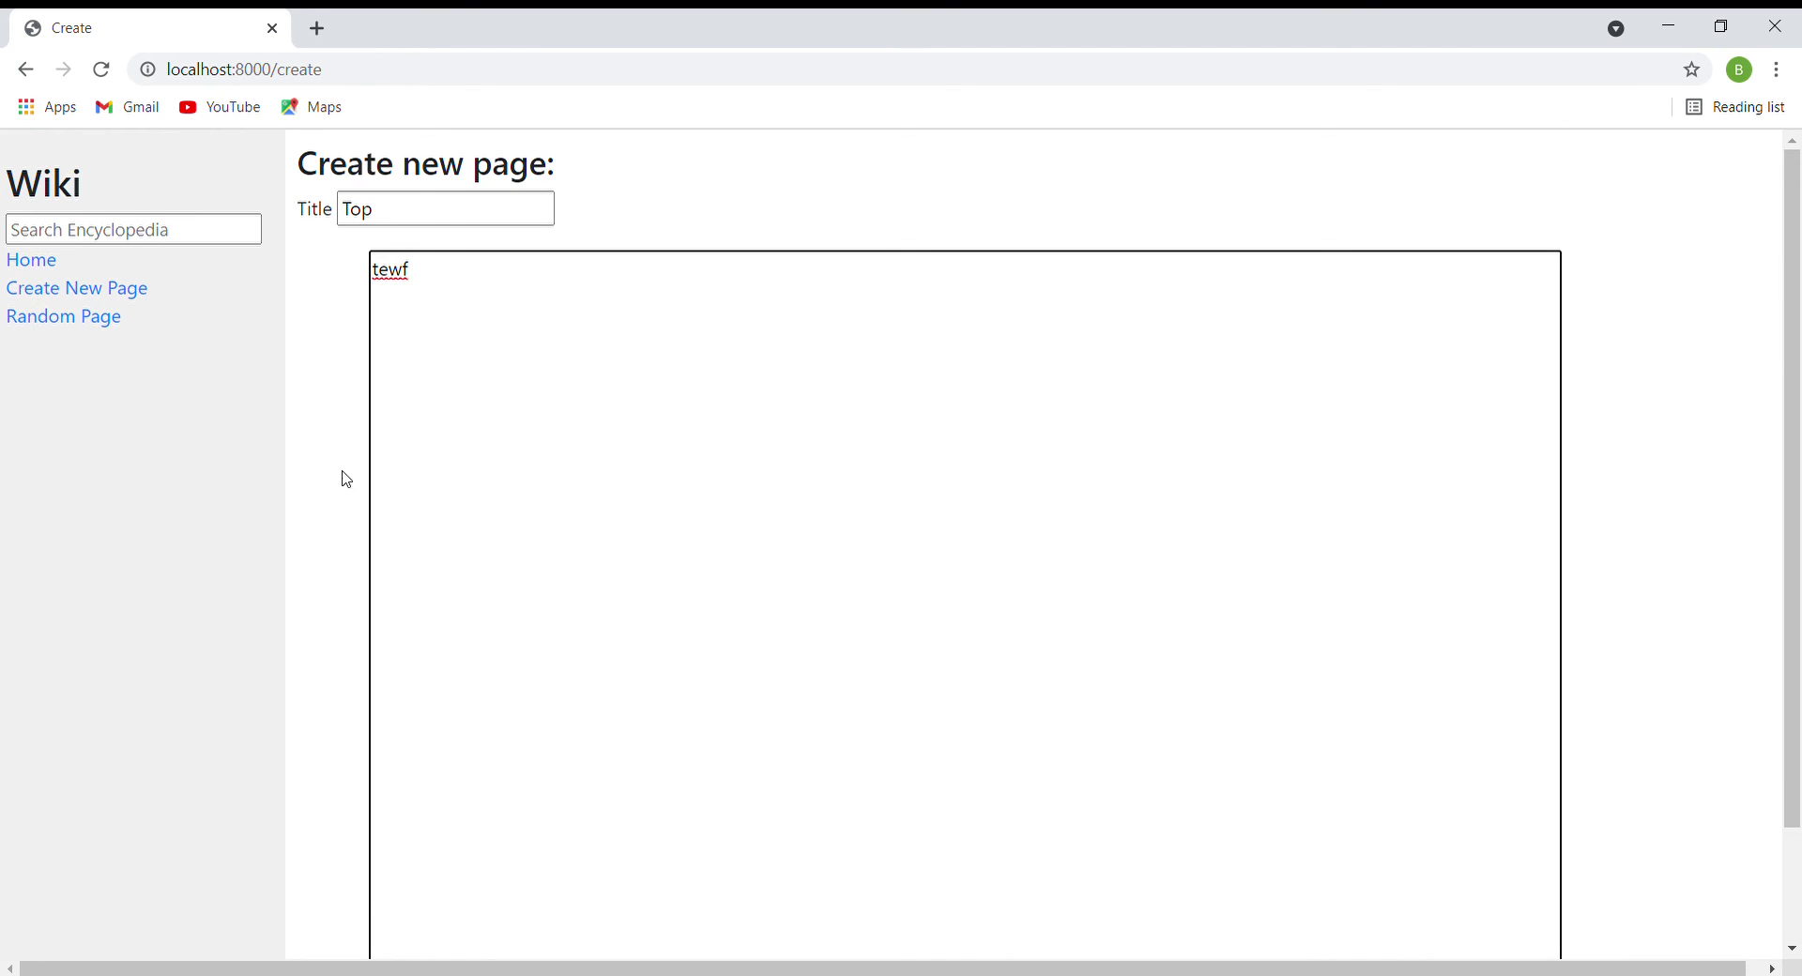
pyautogui.scroll(-2, 343, 483)
pyautogui.click(345, 935)
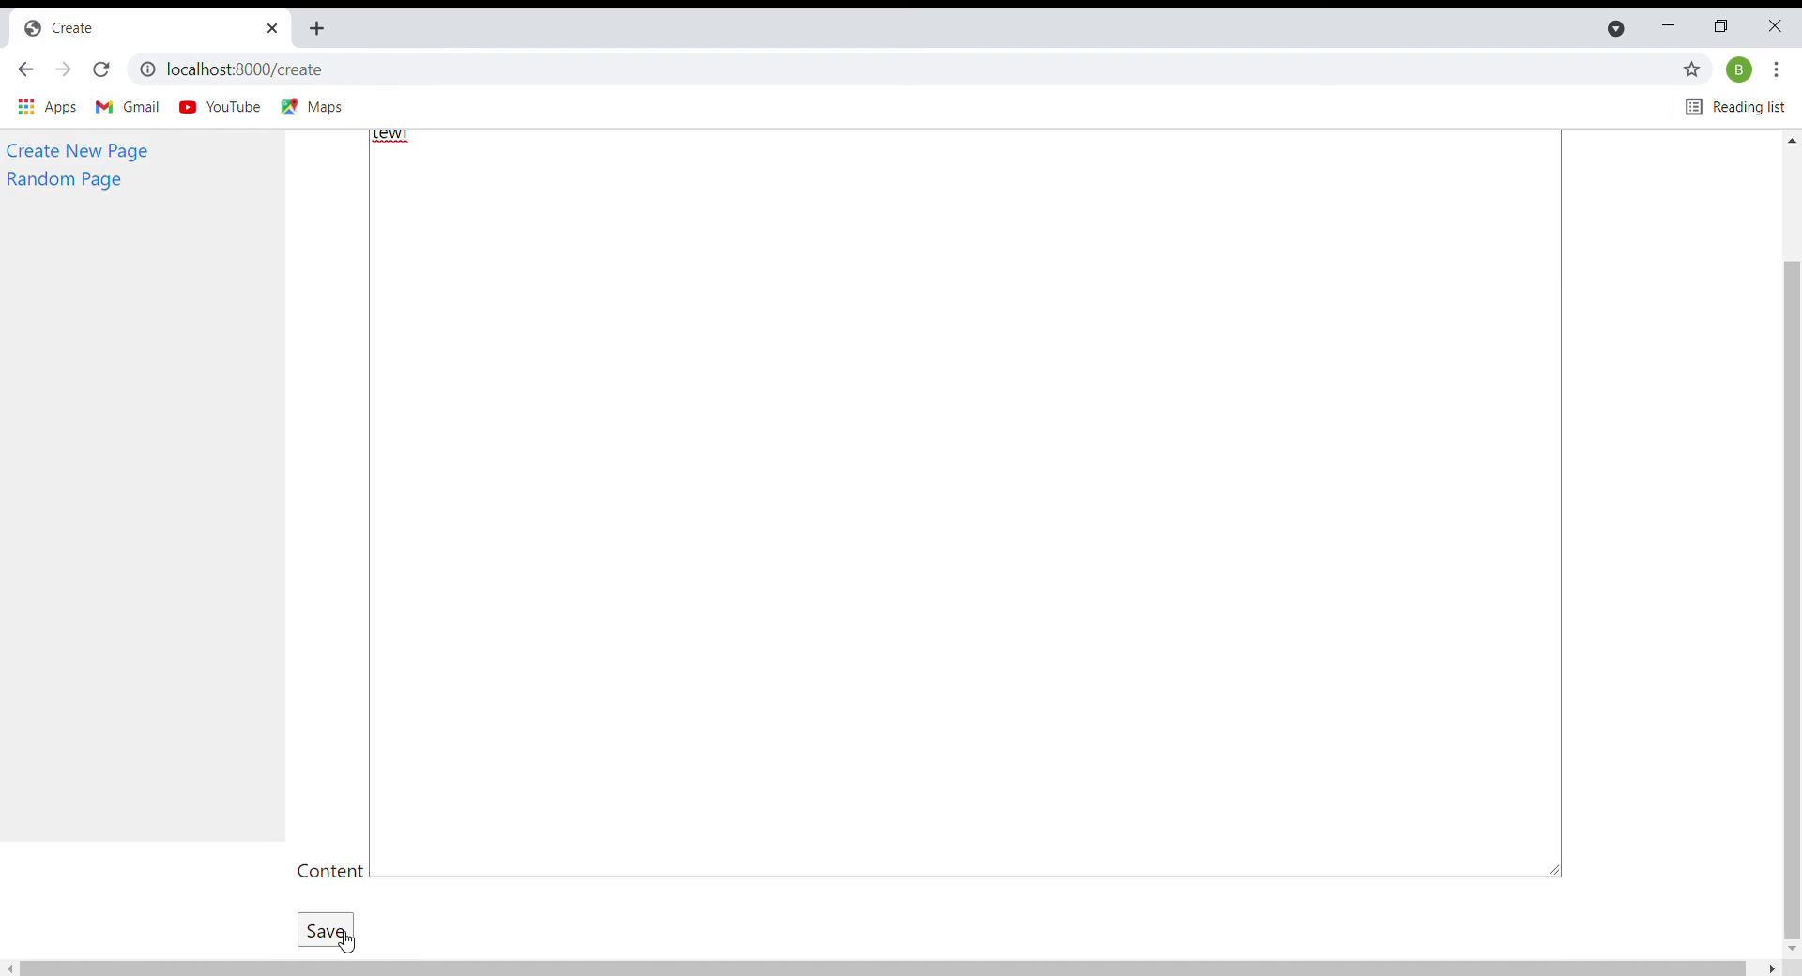
pyautogui.moveTo(302, 205); pyautogui.dragTo(576, 197)
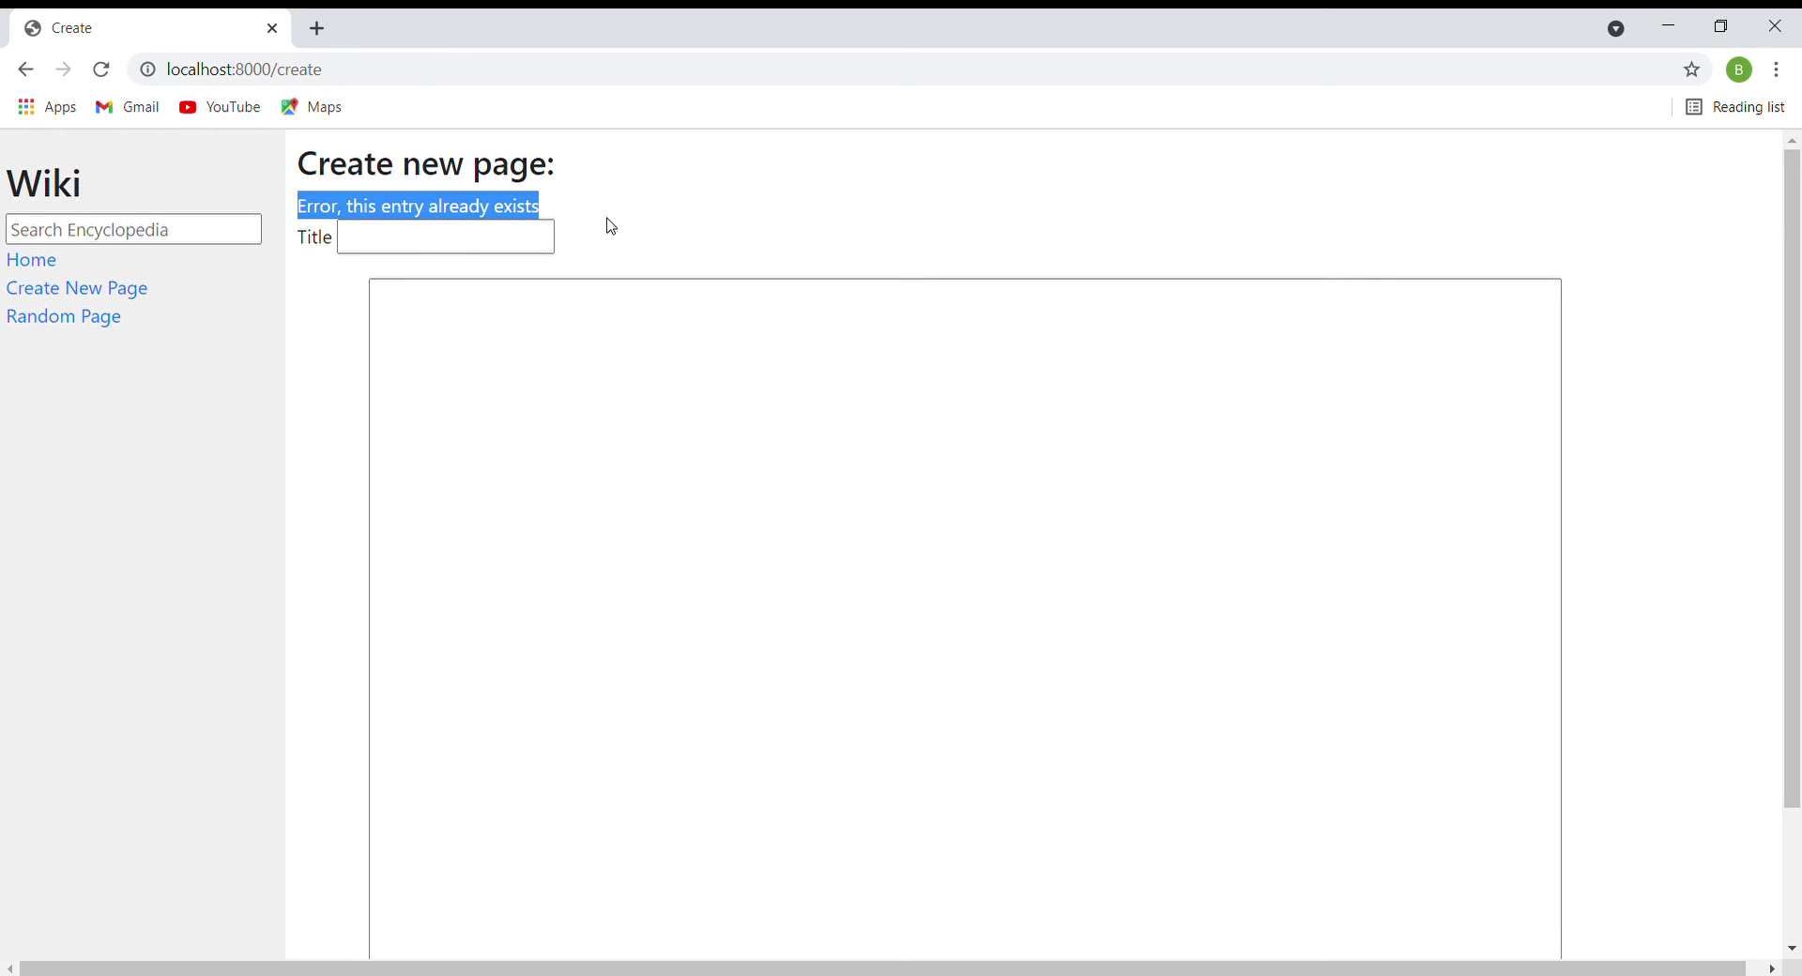
# Go to the All Pages index, now listing Top, and open the CSS entry
pyautogui.click(611, 226)
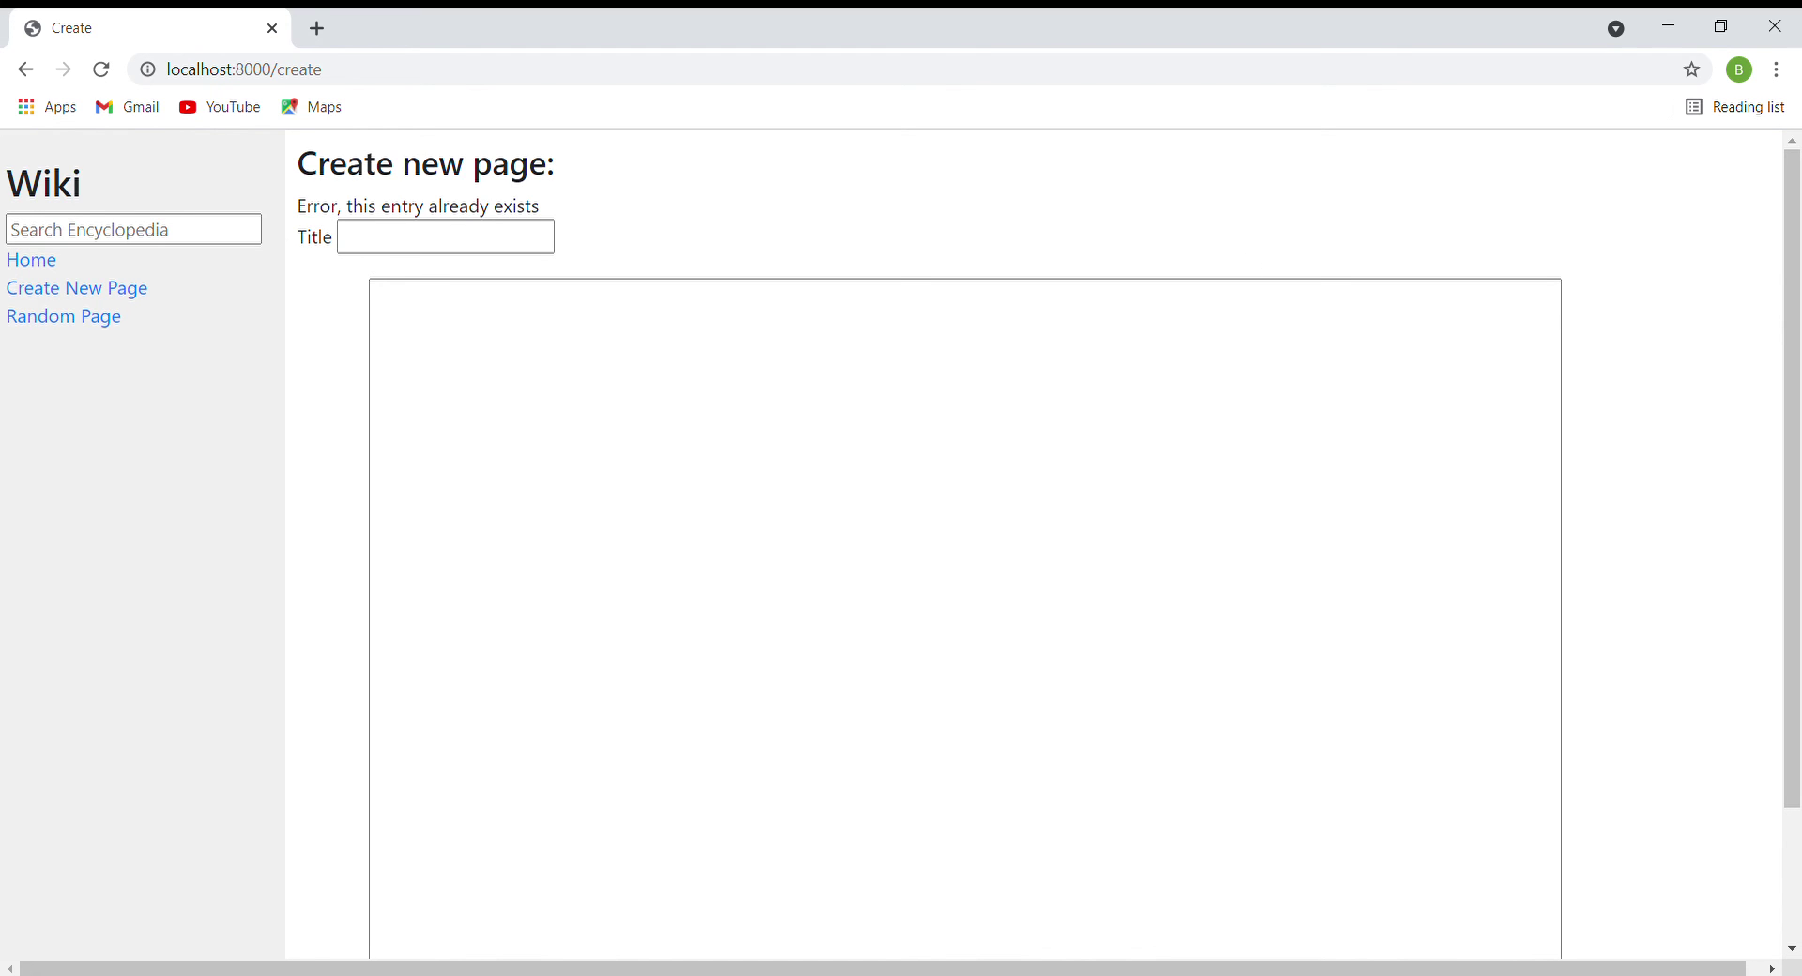
pyautogui.click(37, 262)
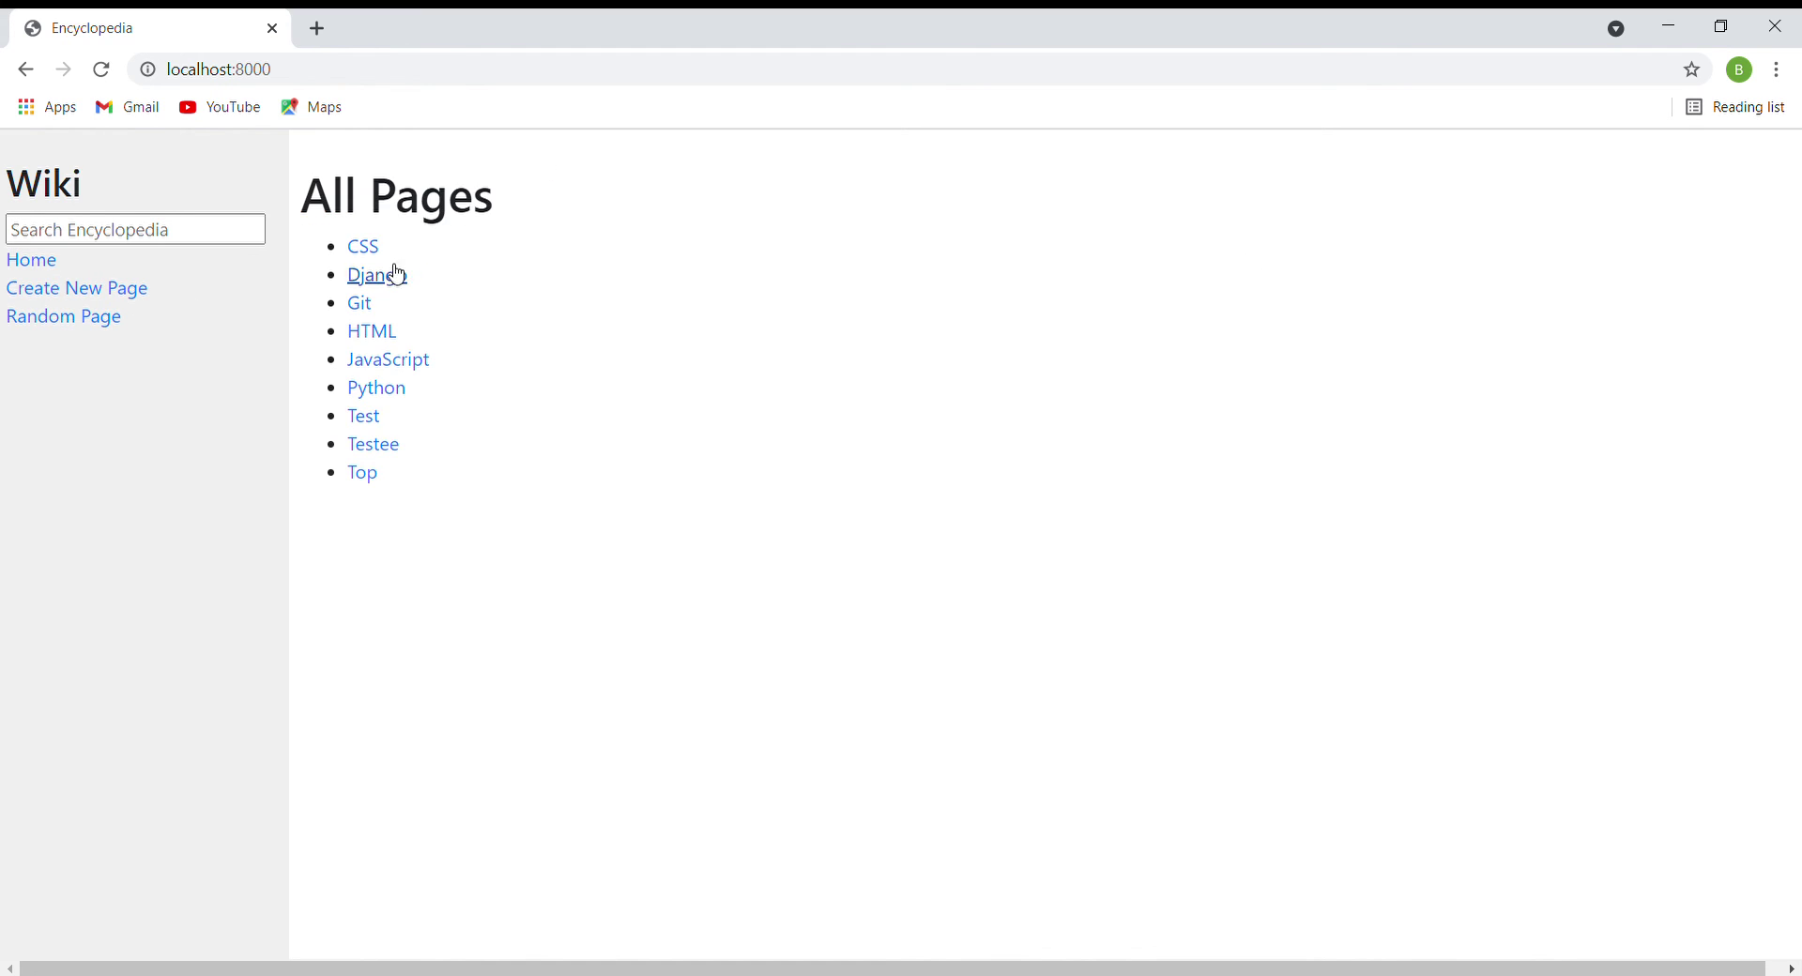
pyautogui.click(368, 250)
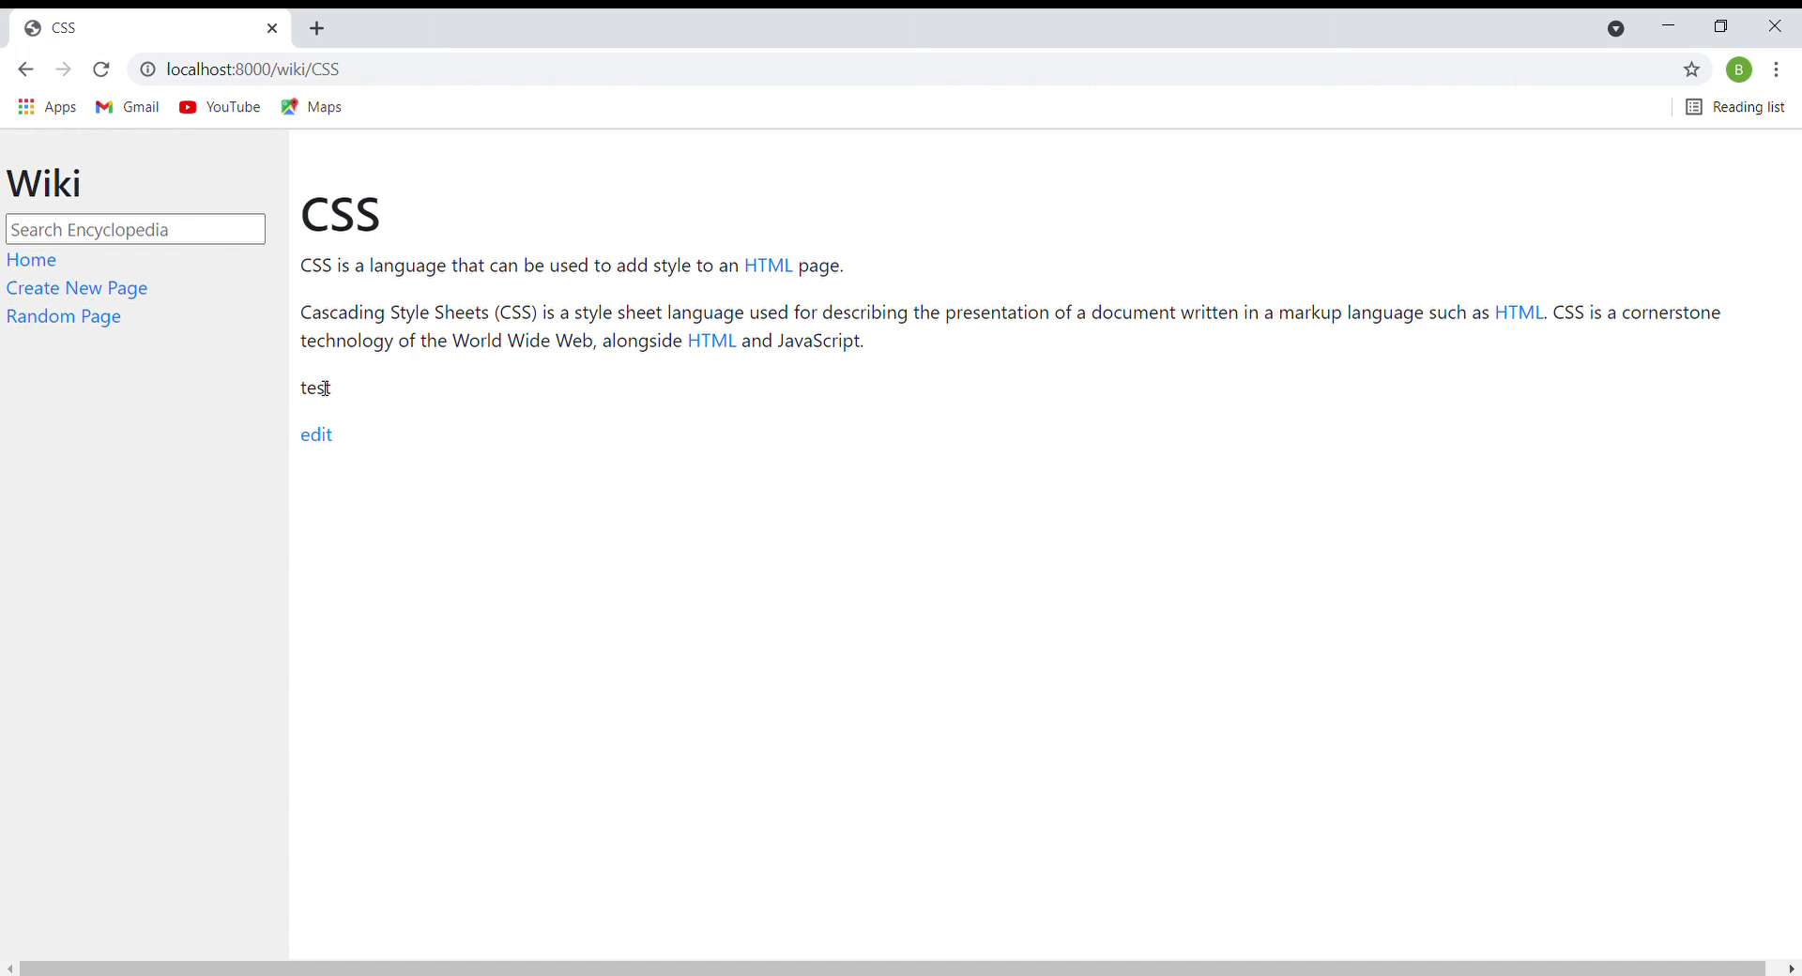
# Edit the CSS entry to add a '**testest**' line below <p>test</p> and save
pyautogui.click(319, 437)
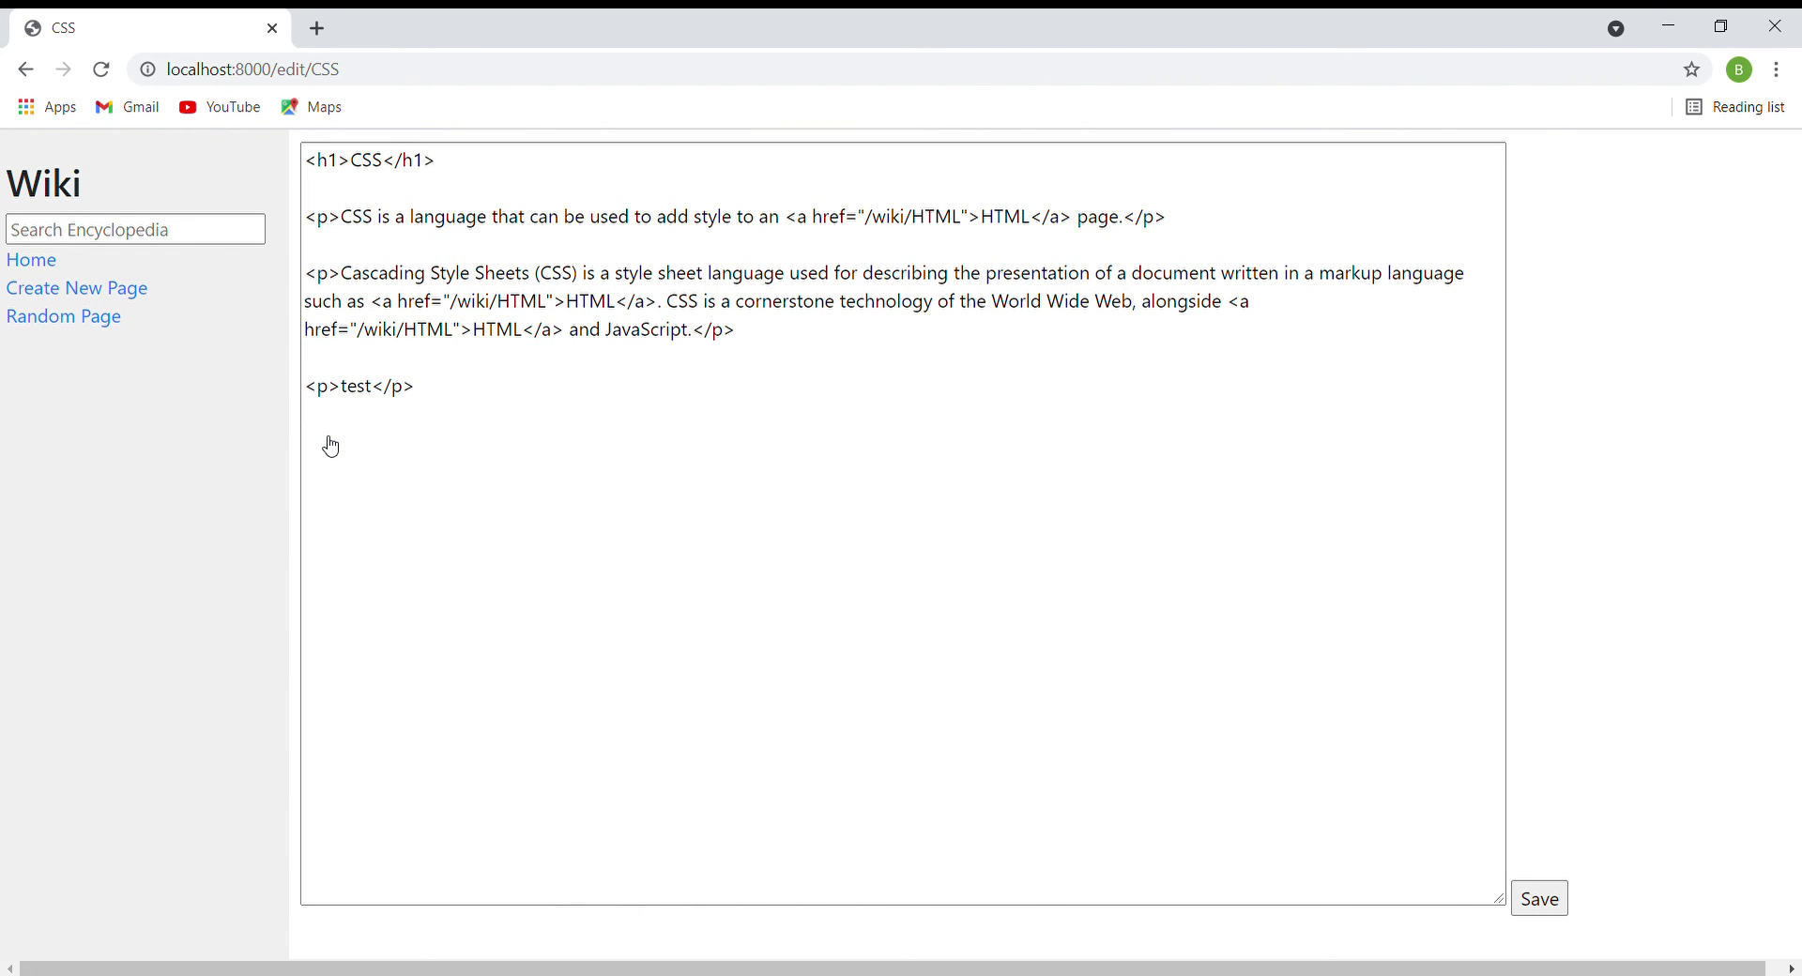
pyautogui.click(561, 448)
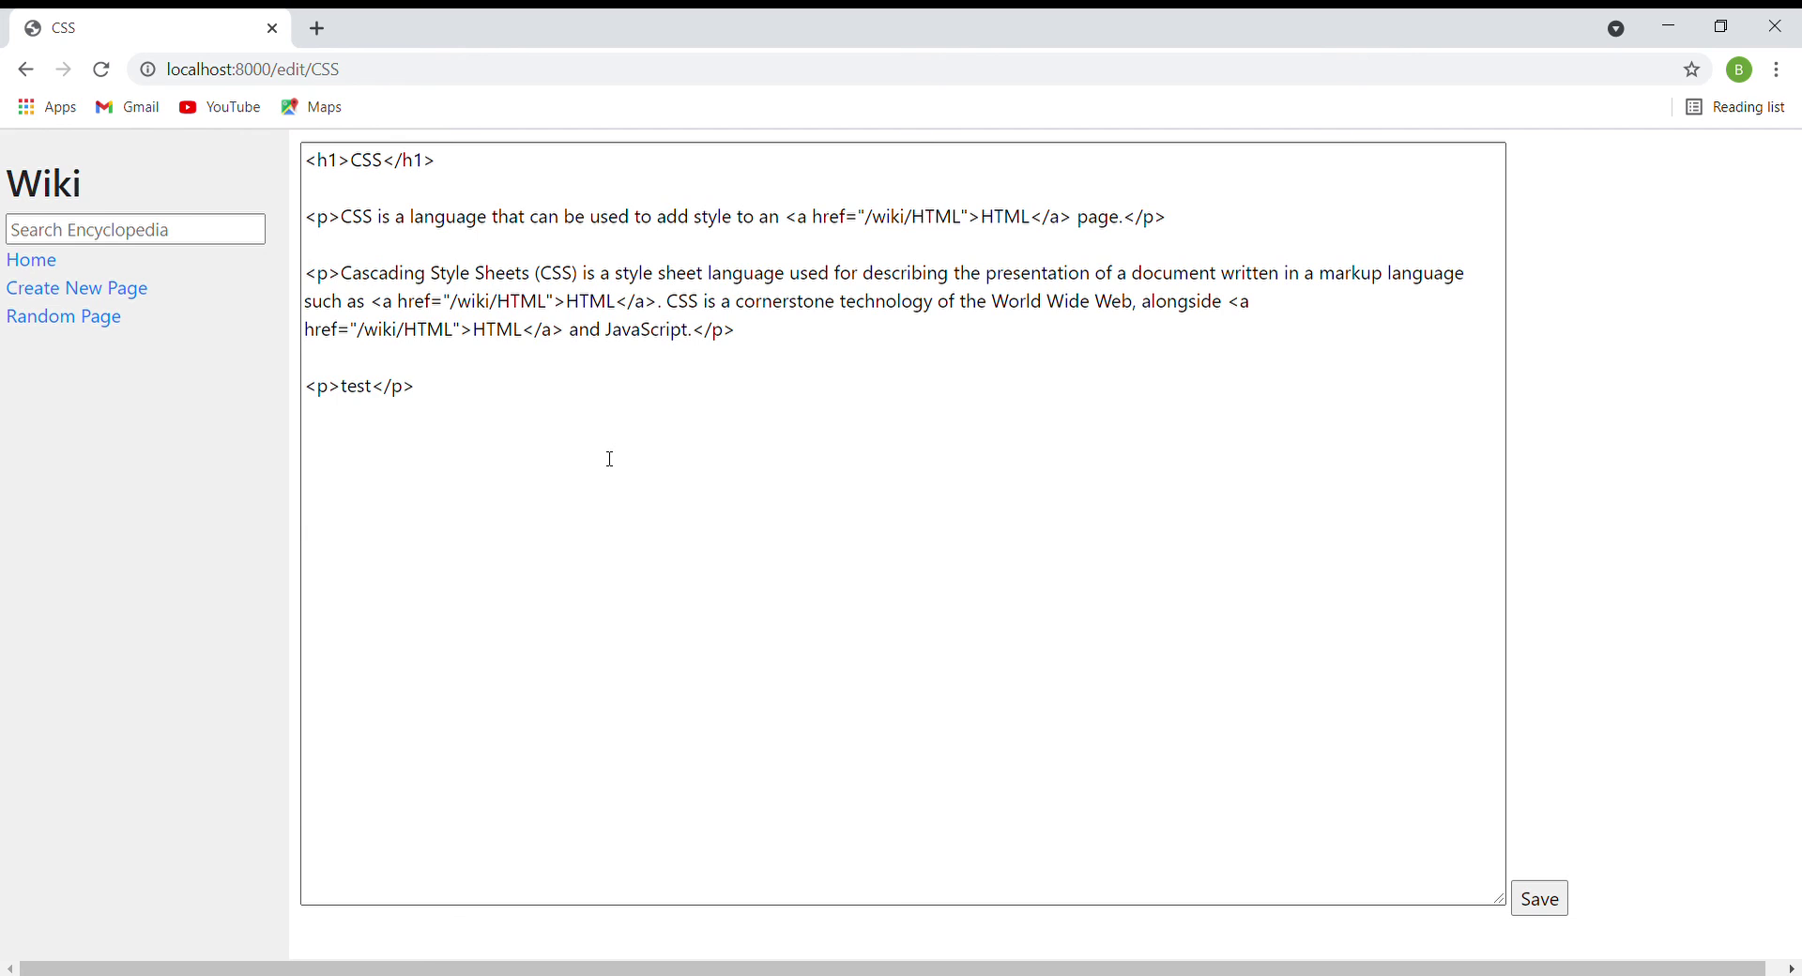
pyautogui.click(610, 459)
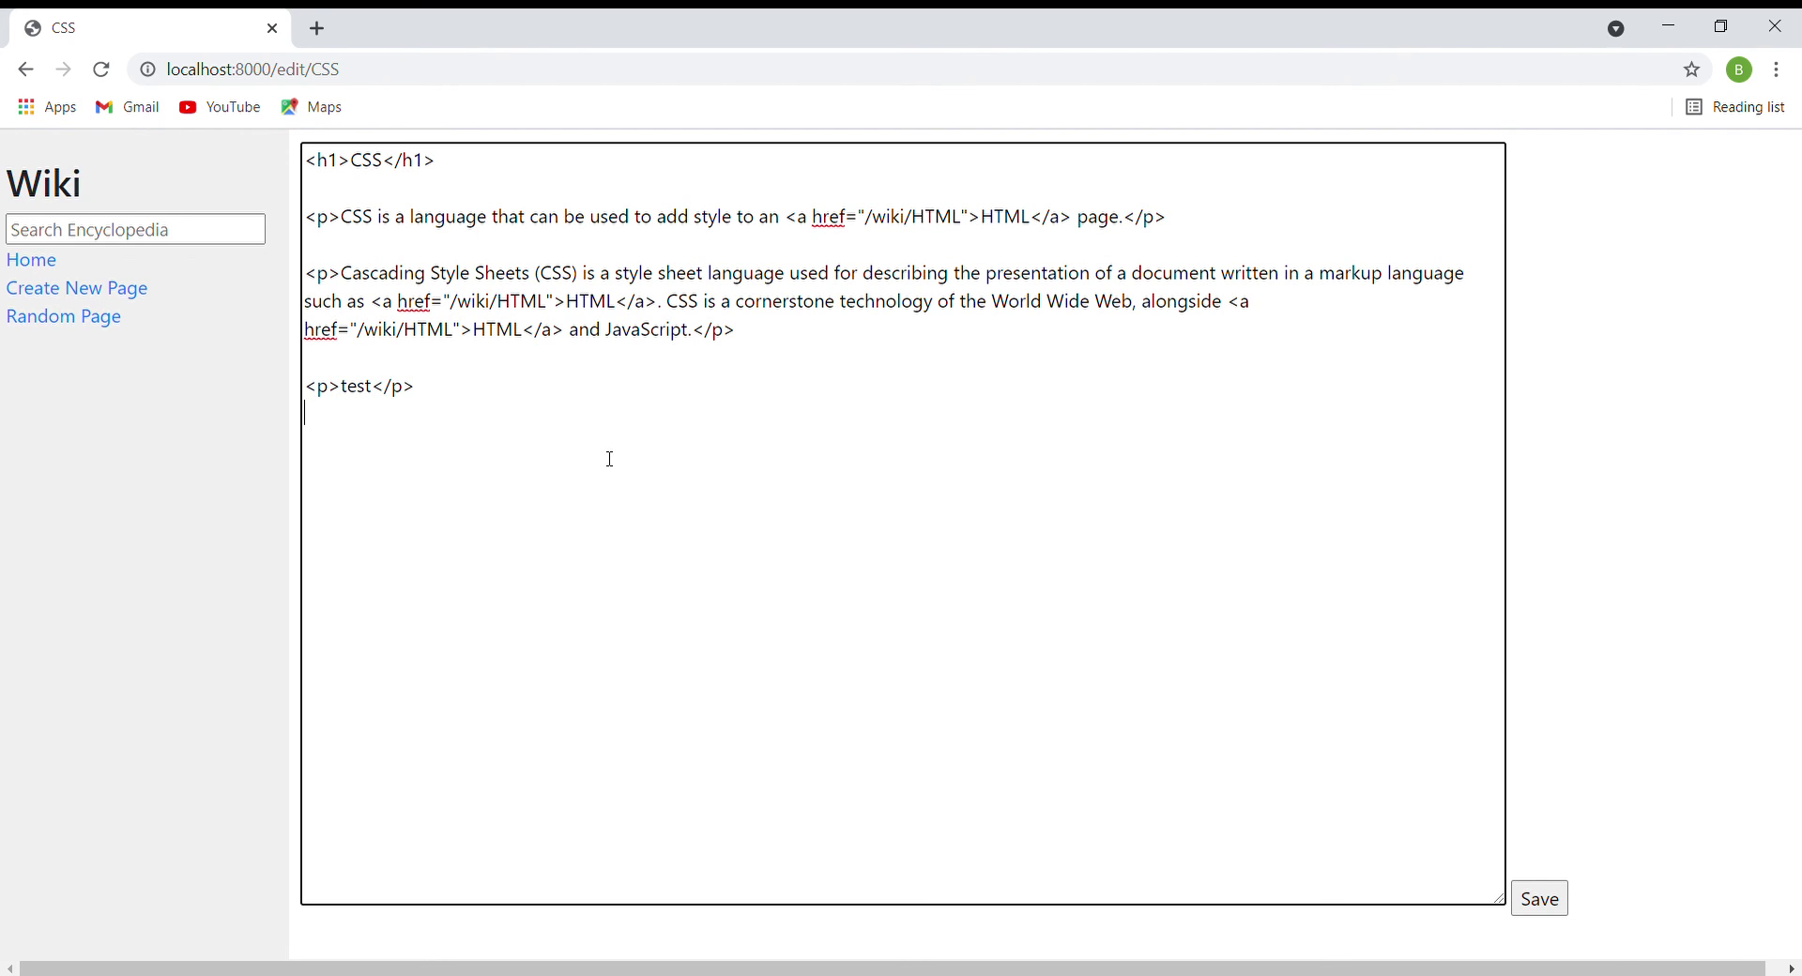
pyautogui.press('Return')
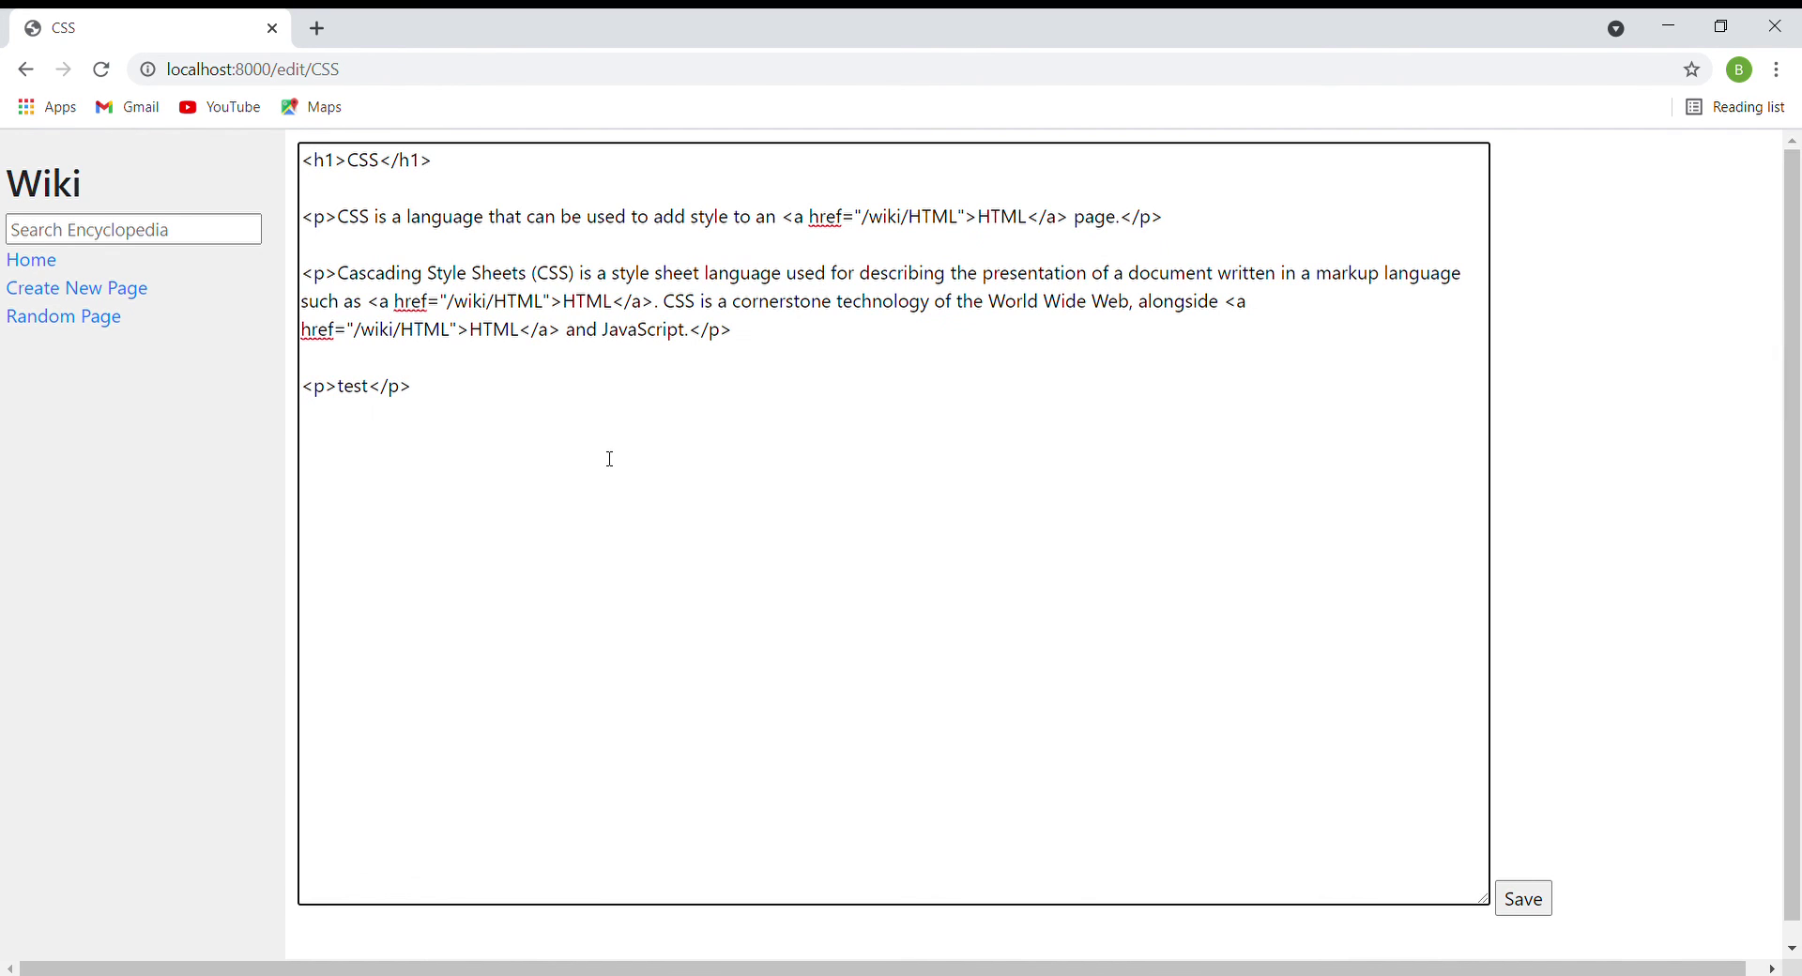
pyautogui.write('<p>')
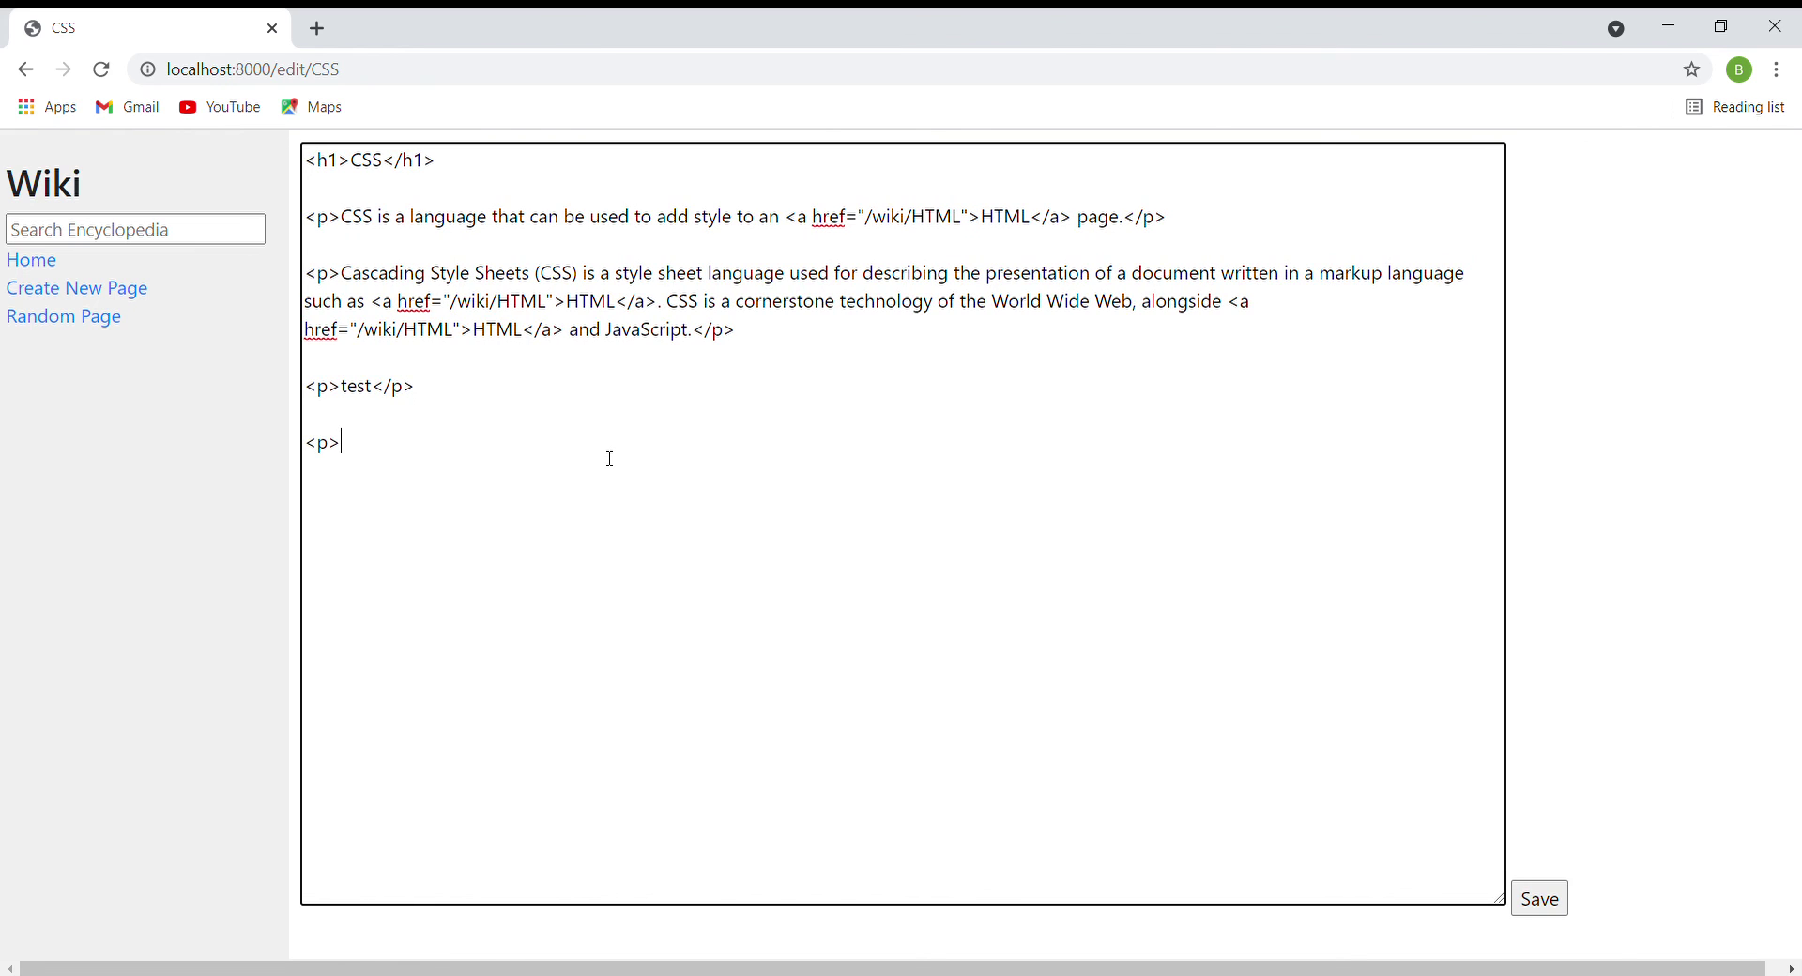
pyautogui.press('BackSpace')
pyautogui.press('BackSpace')
pyautogui.press('BackSpace')
pyautogui.write('**')
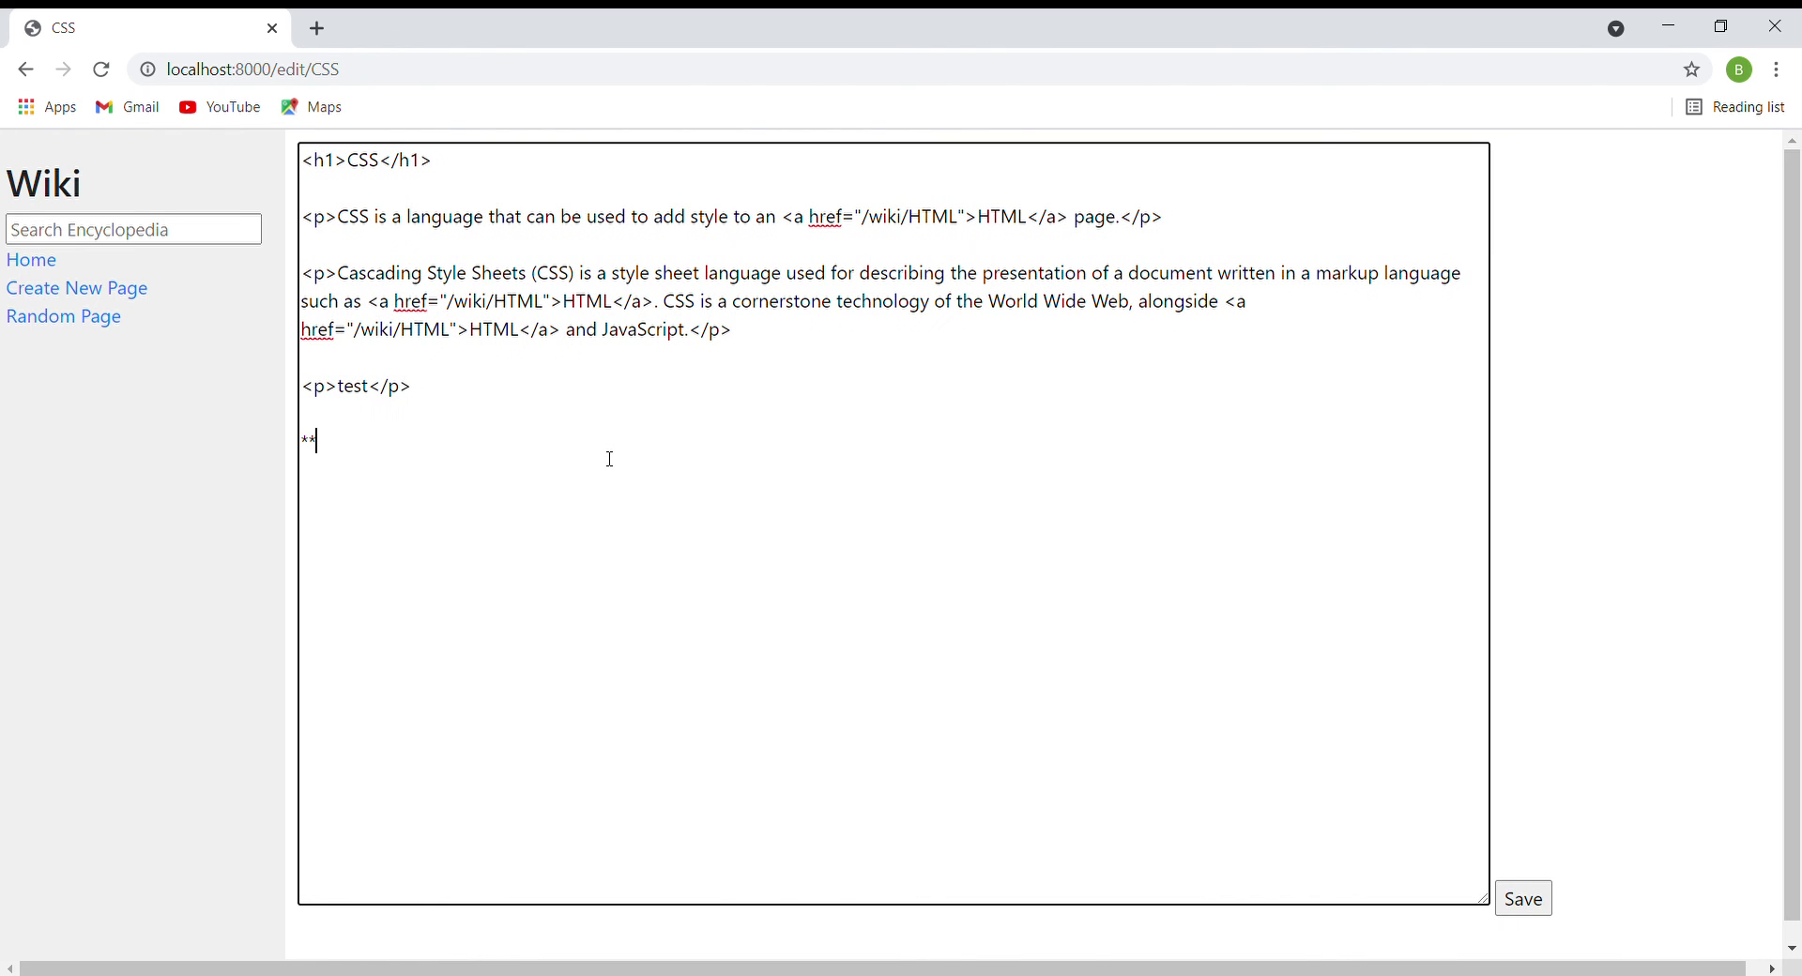
pyautogui.write('testest**')
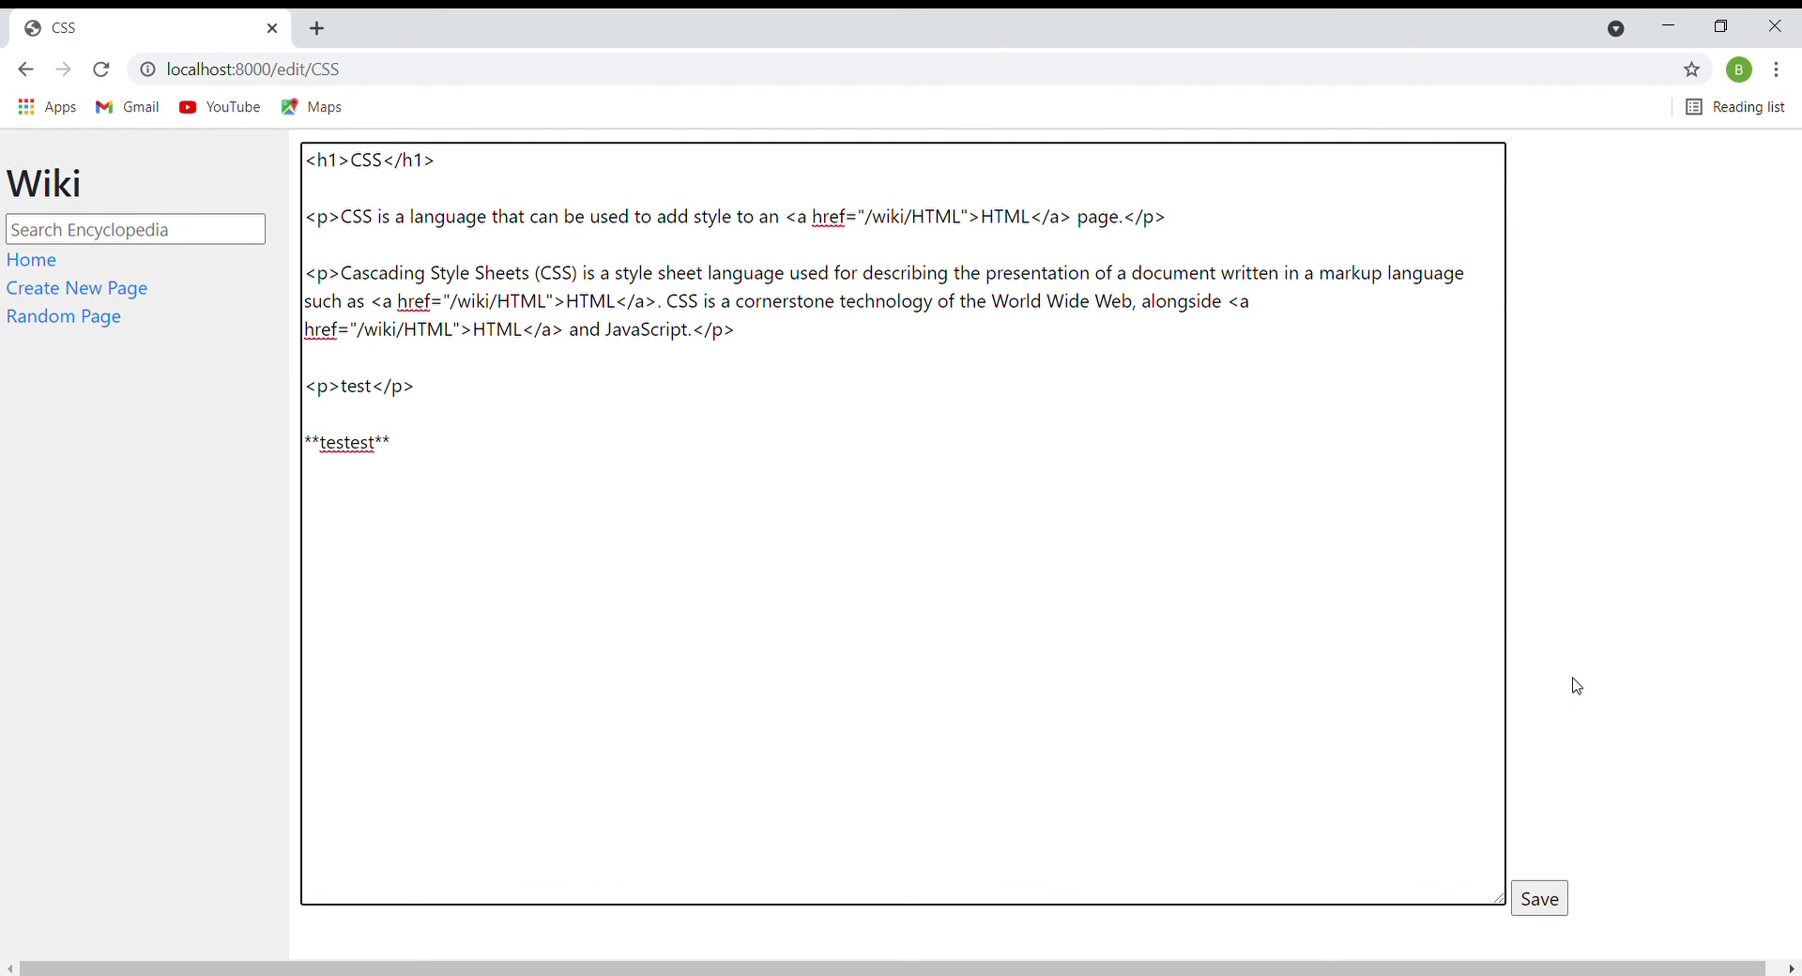
pyautogui.scroll(-1, 1569, 748)
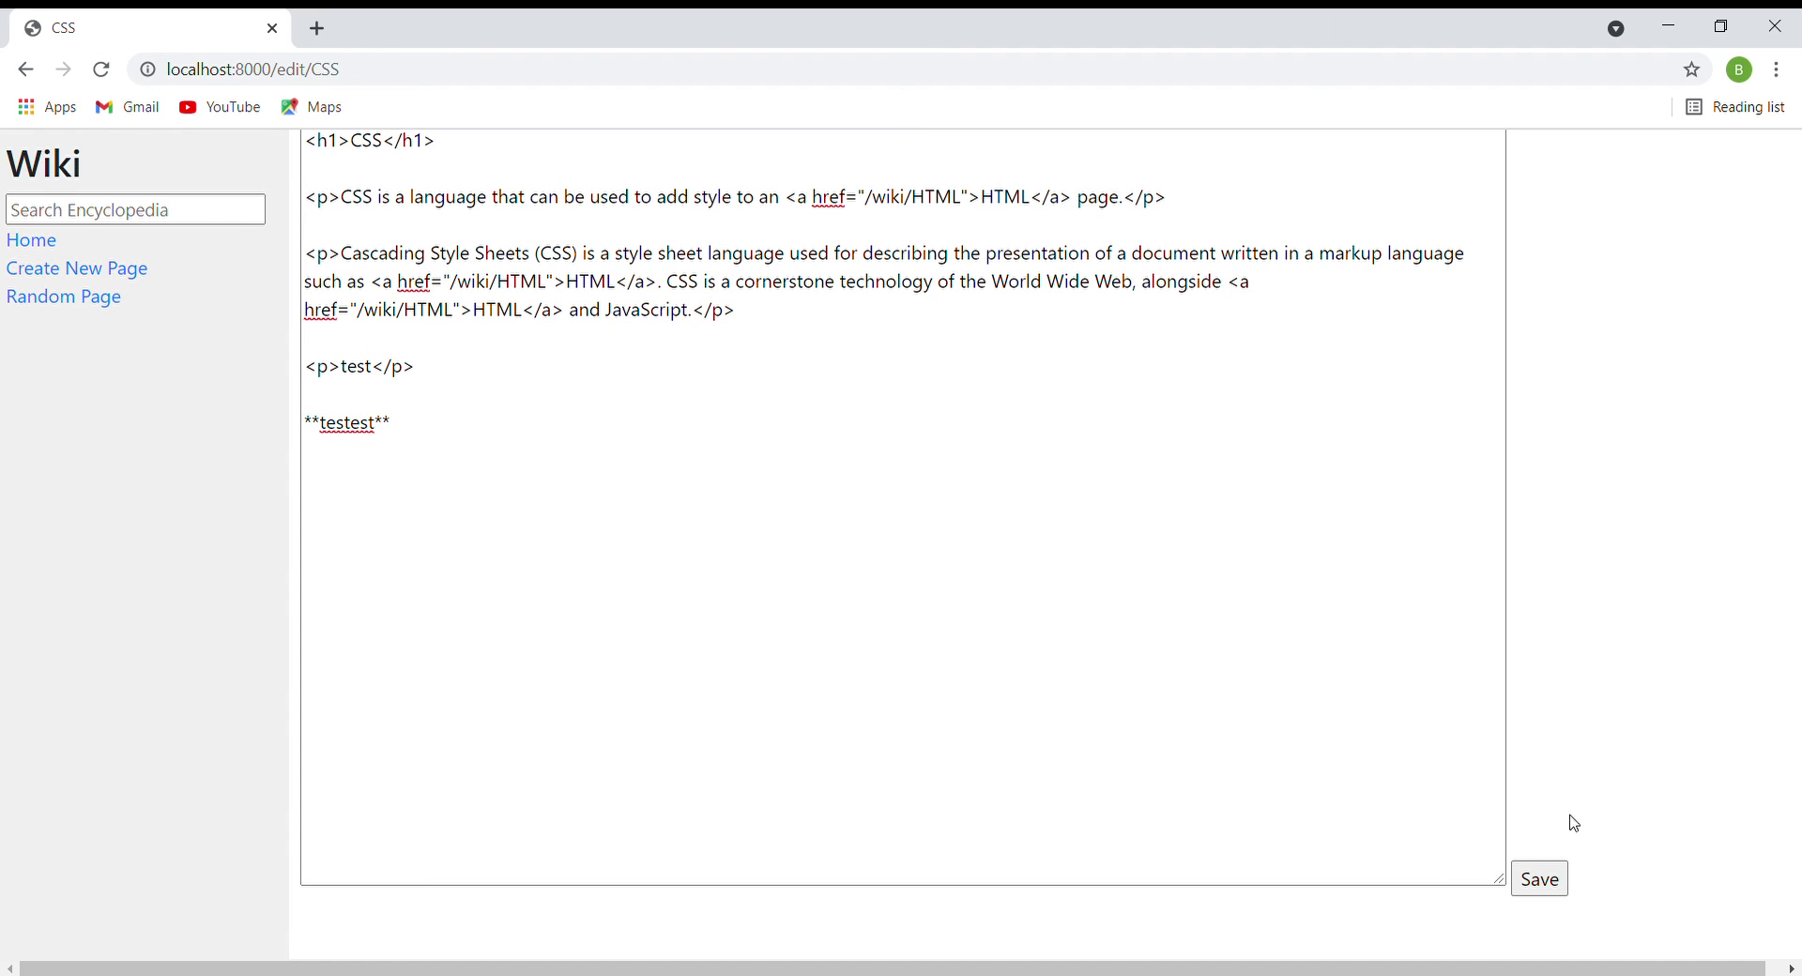
pyautogui.click(1540, 880)
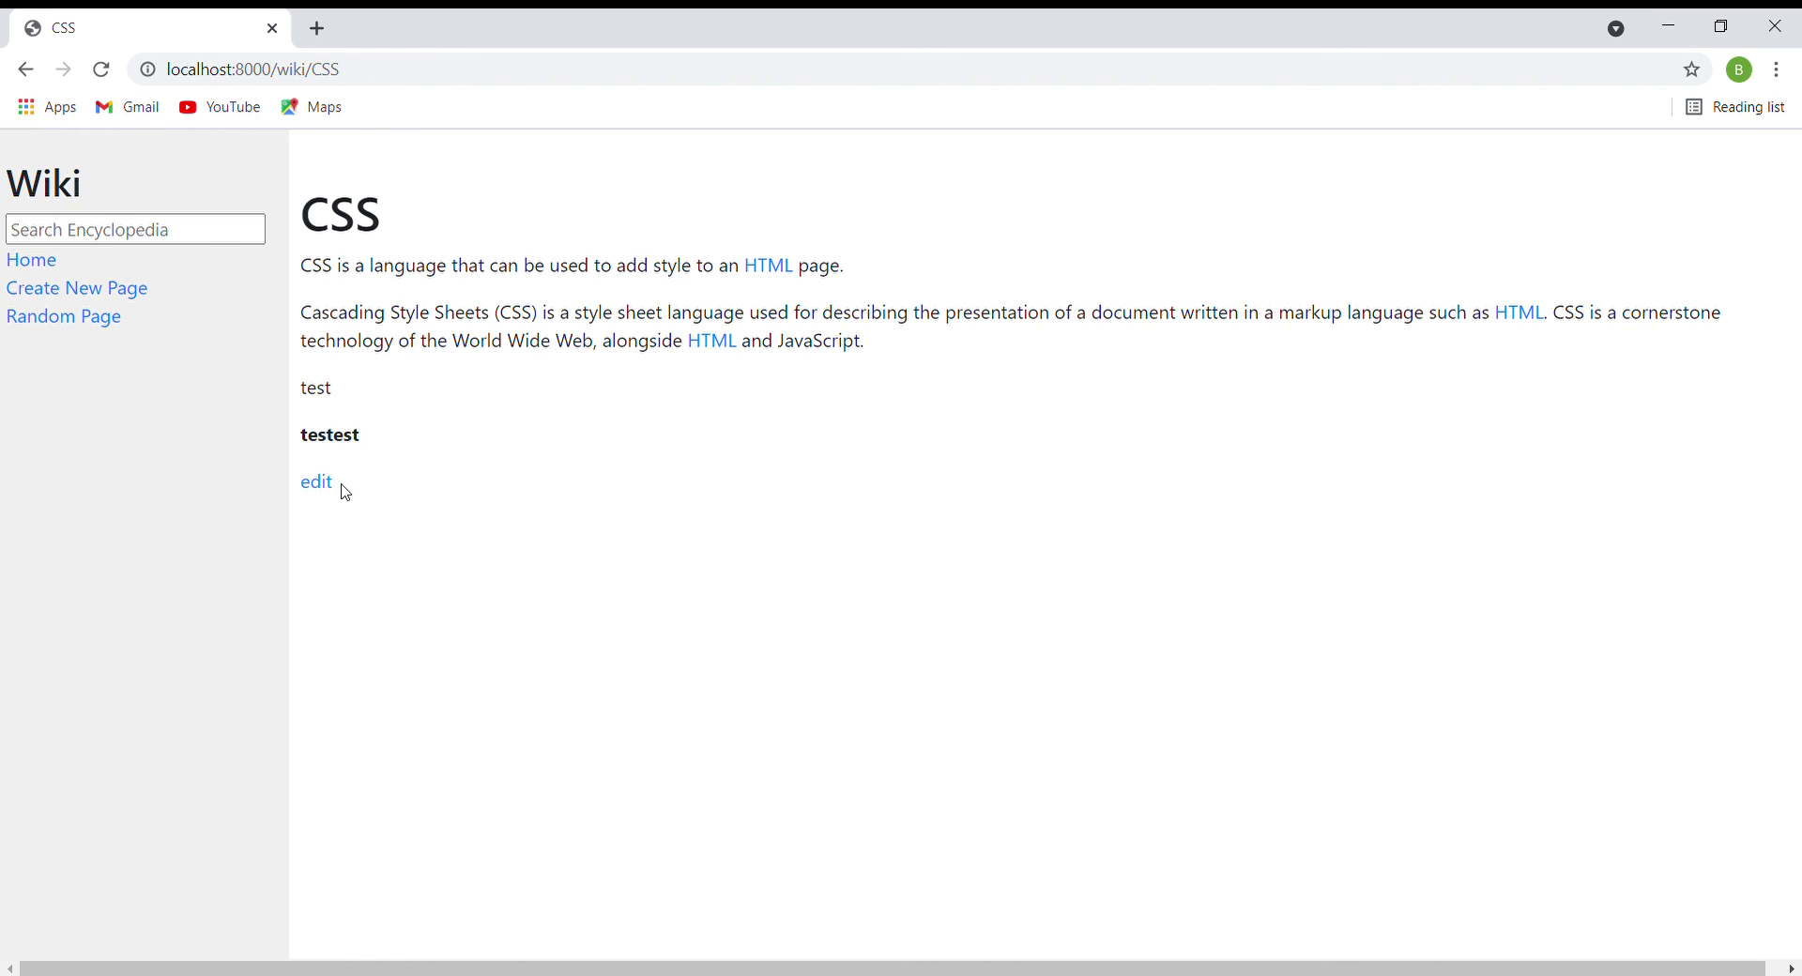
pyautogui.moveTo(395, 448); pyautogui.dragTo(300, 450)
pyautogui.click(300, 450)
pyautogui.doubleClick(311, 450)
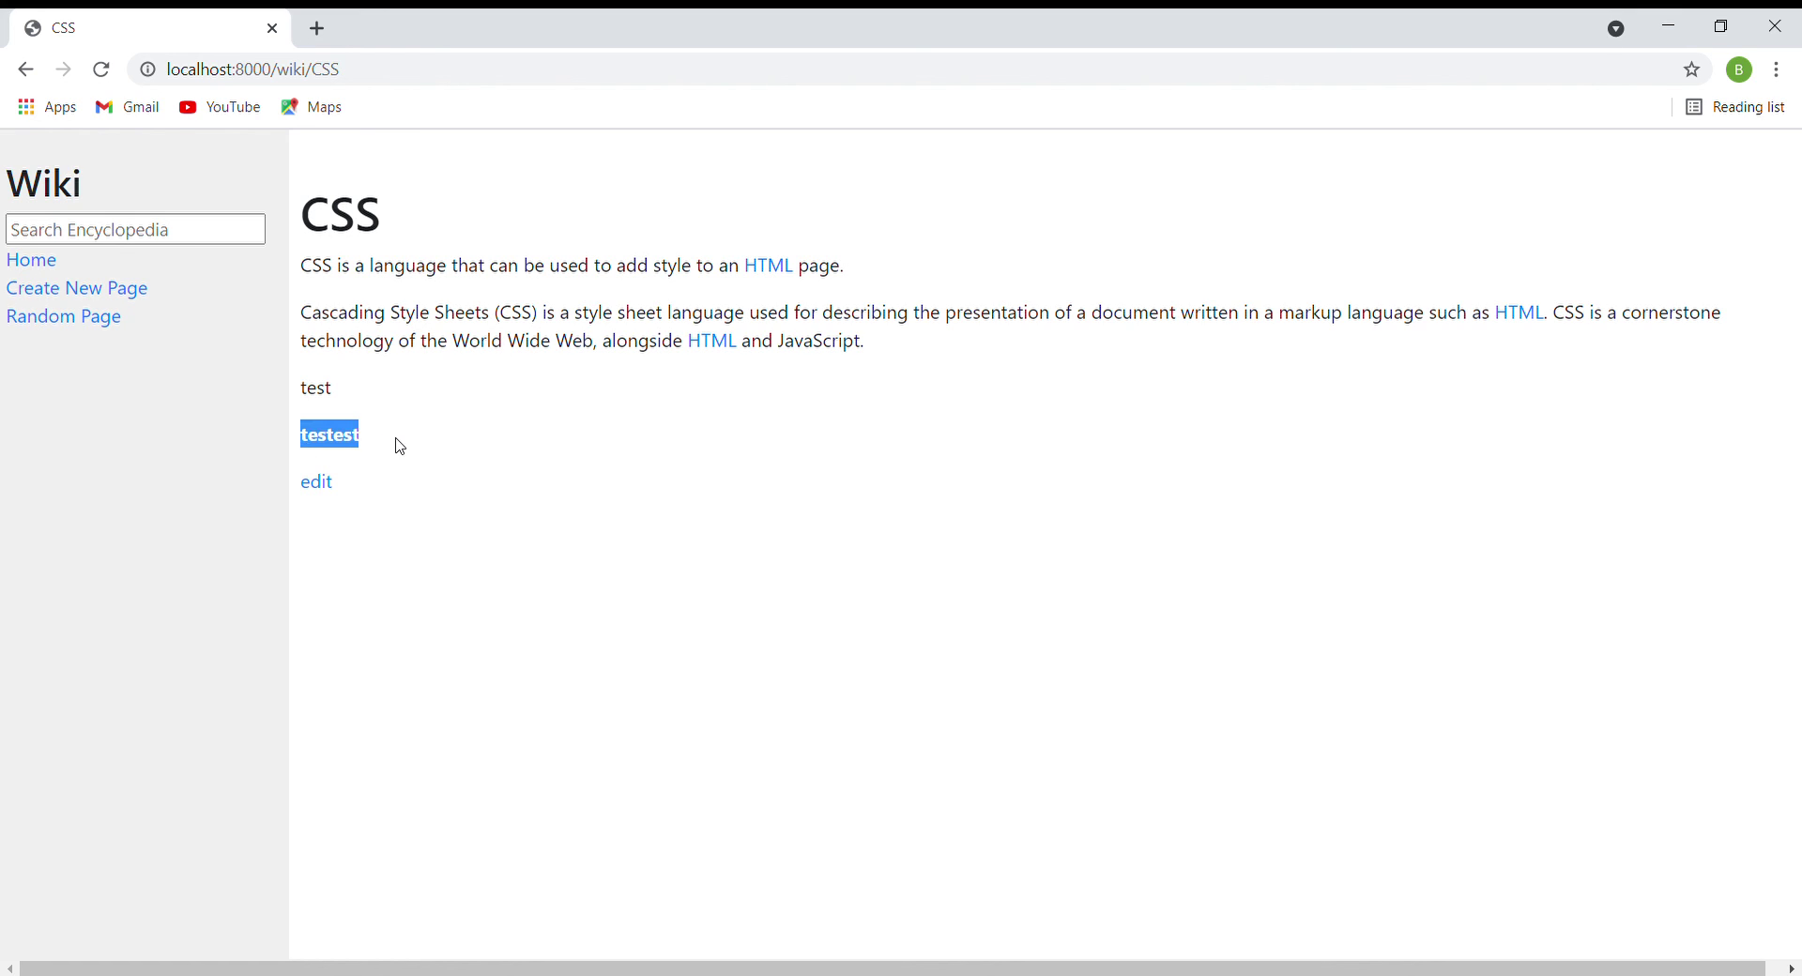
pyautogui.click(400, 448)
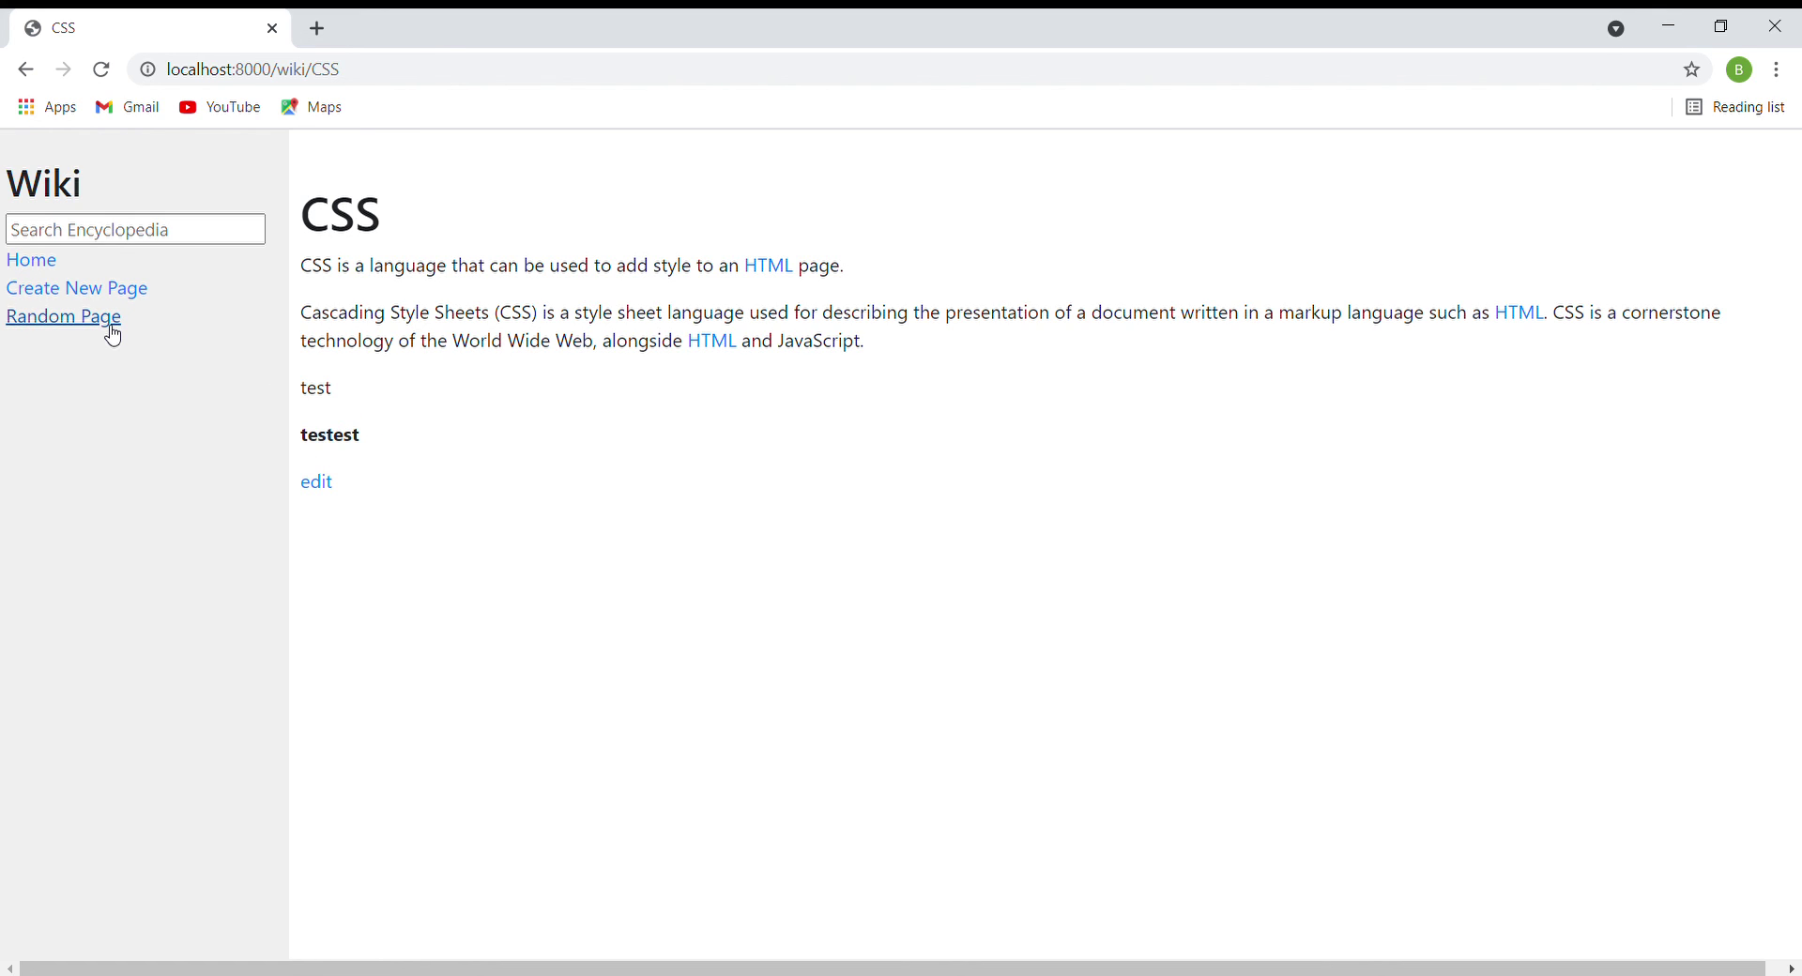
# Cycle through eight Random Page entries, then return to the nine-entry All Pages index
pyautogui.click(113, 330)
pyautogui.click(112, 328)
pyautogui.click(113, 328)
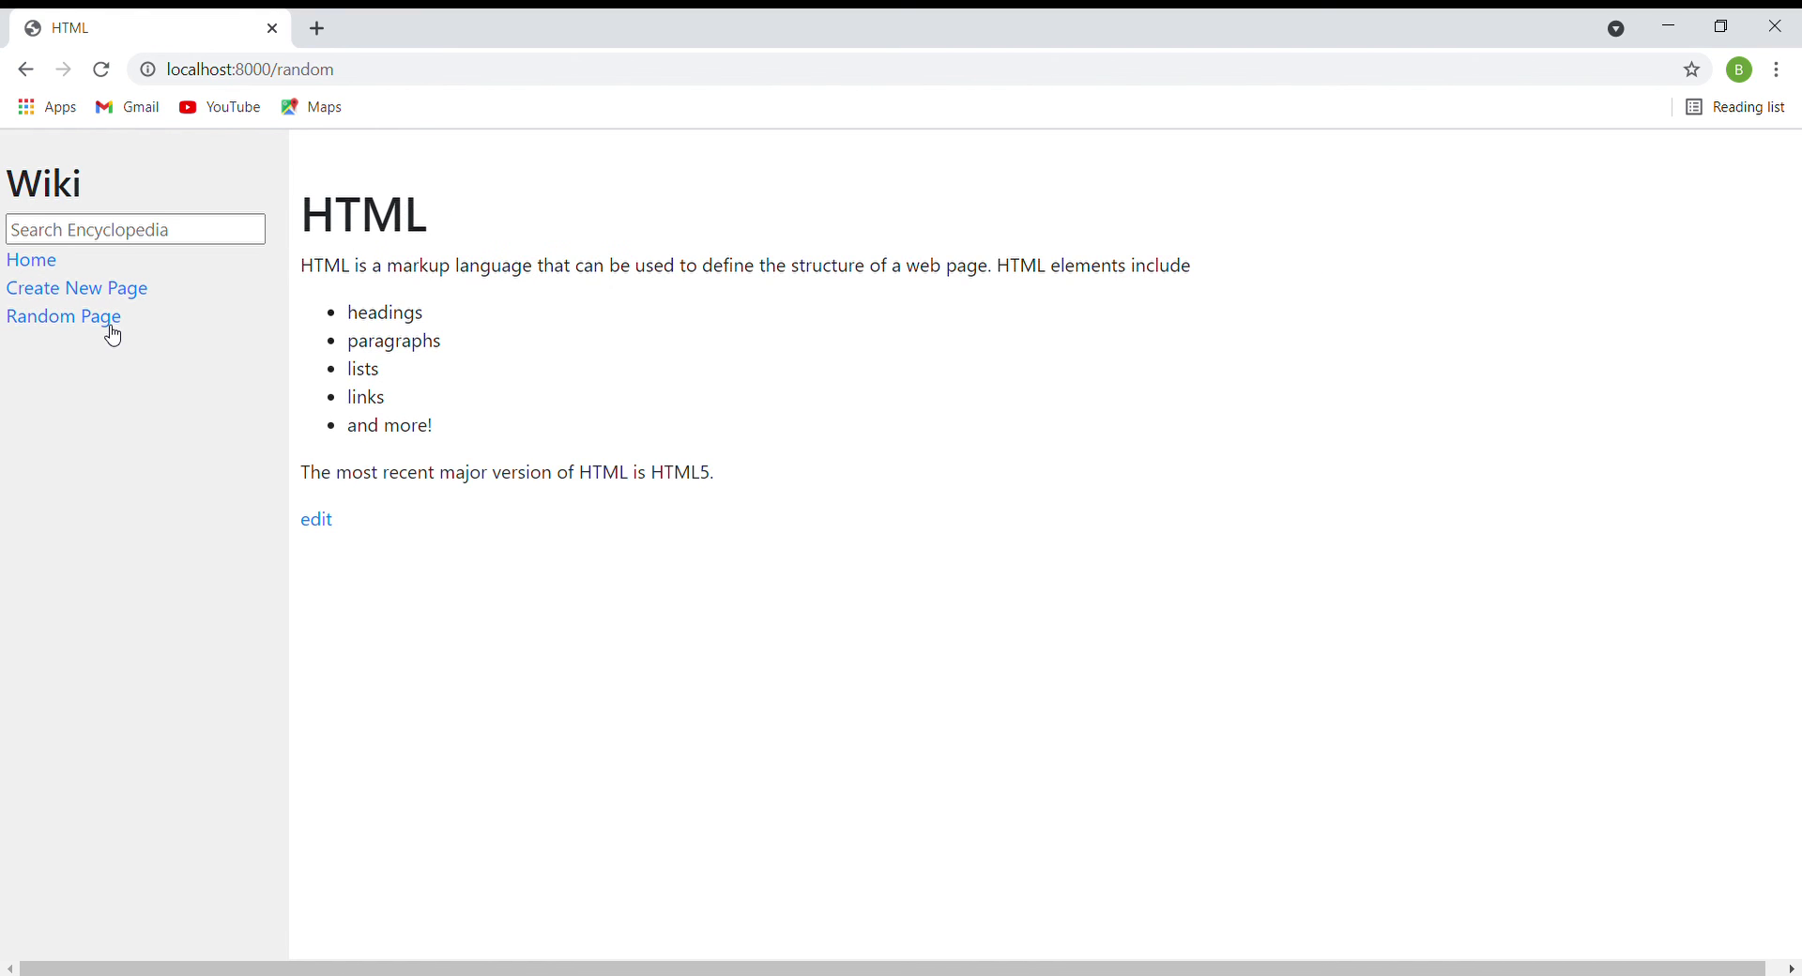
pyautogui.click(113, 328)
pyautogui.click(114, 330)
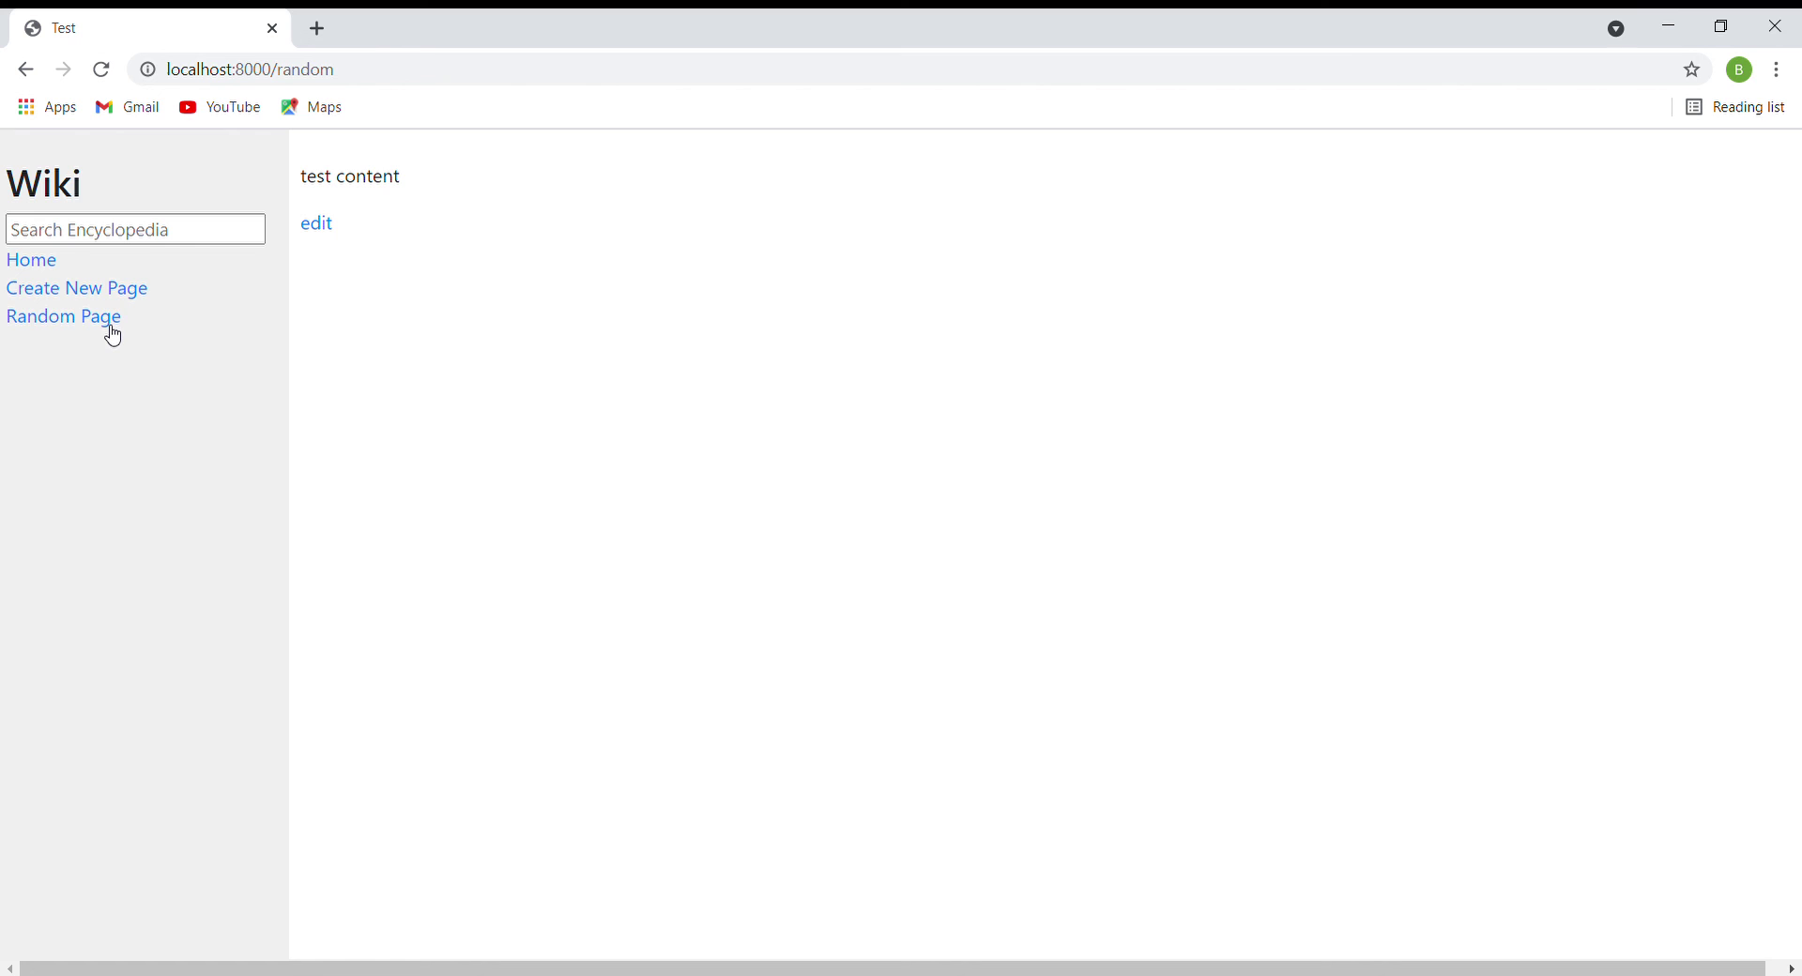
pyautogui.click(114, 330)
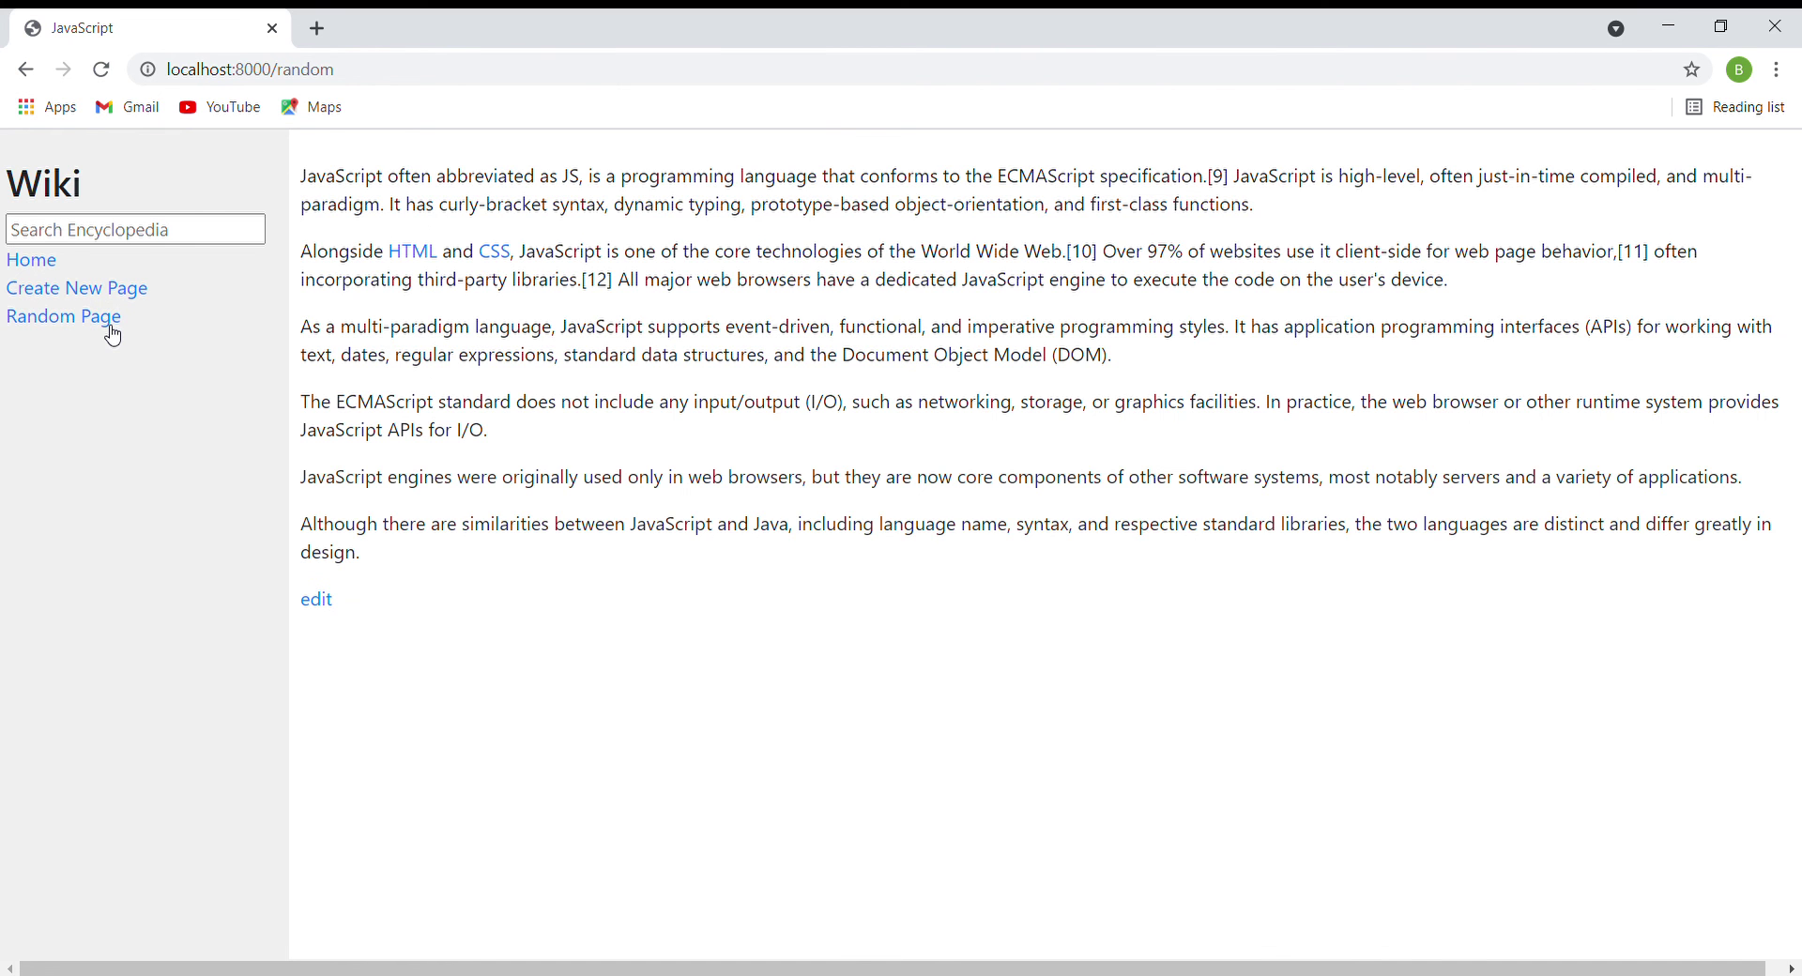
pyautogui.click(113, 330)
pyautogui.click(114, 331)
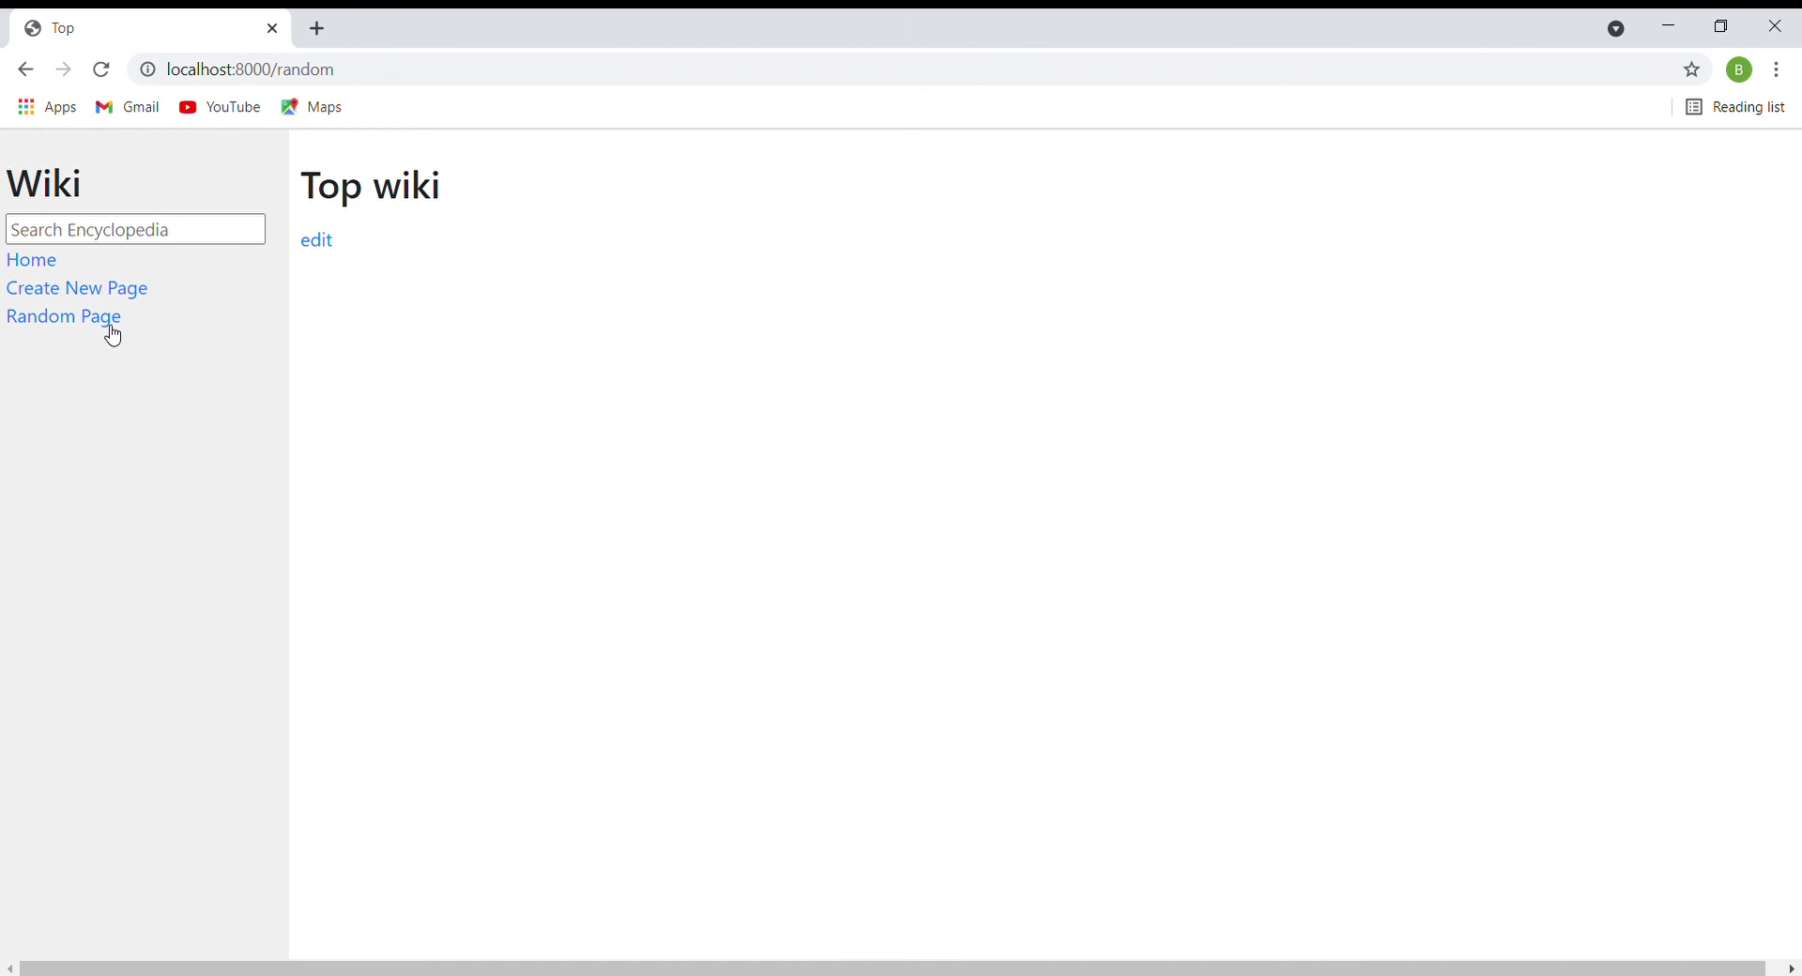
pyautogui.click(42, 266)
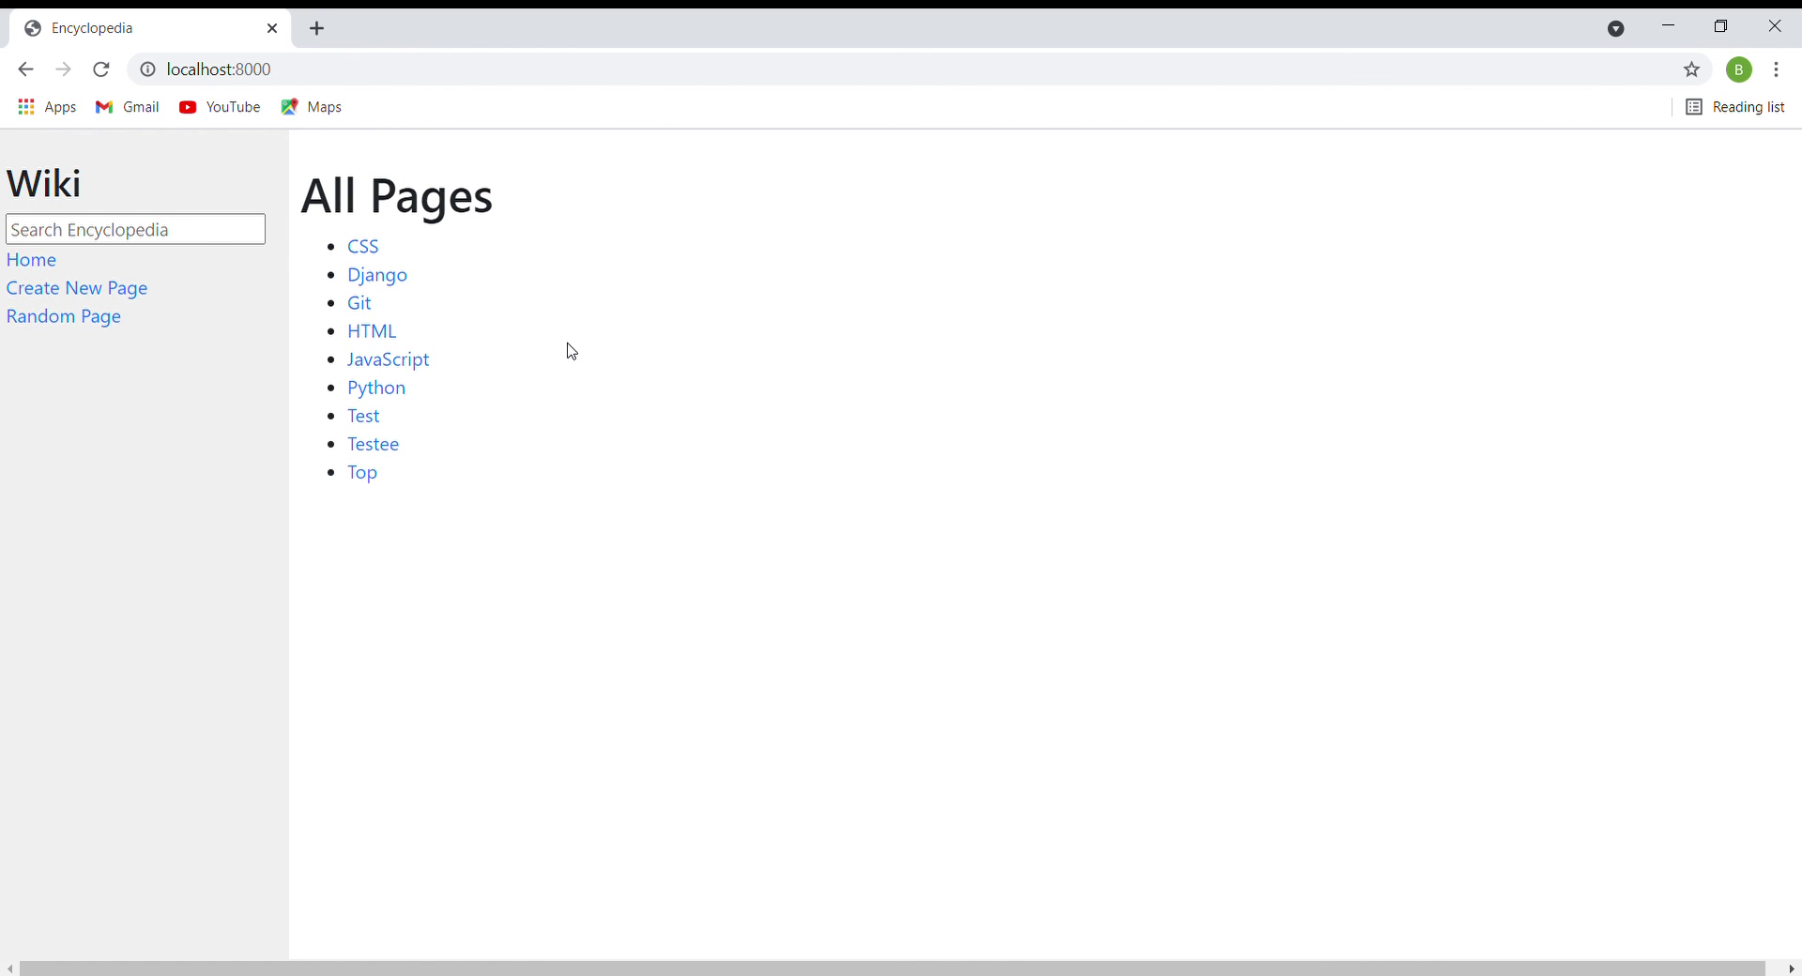
# Open the JavaScript article from the All Pages list, then select and deselect its text
pyautogui.click(410, 364)
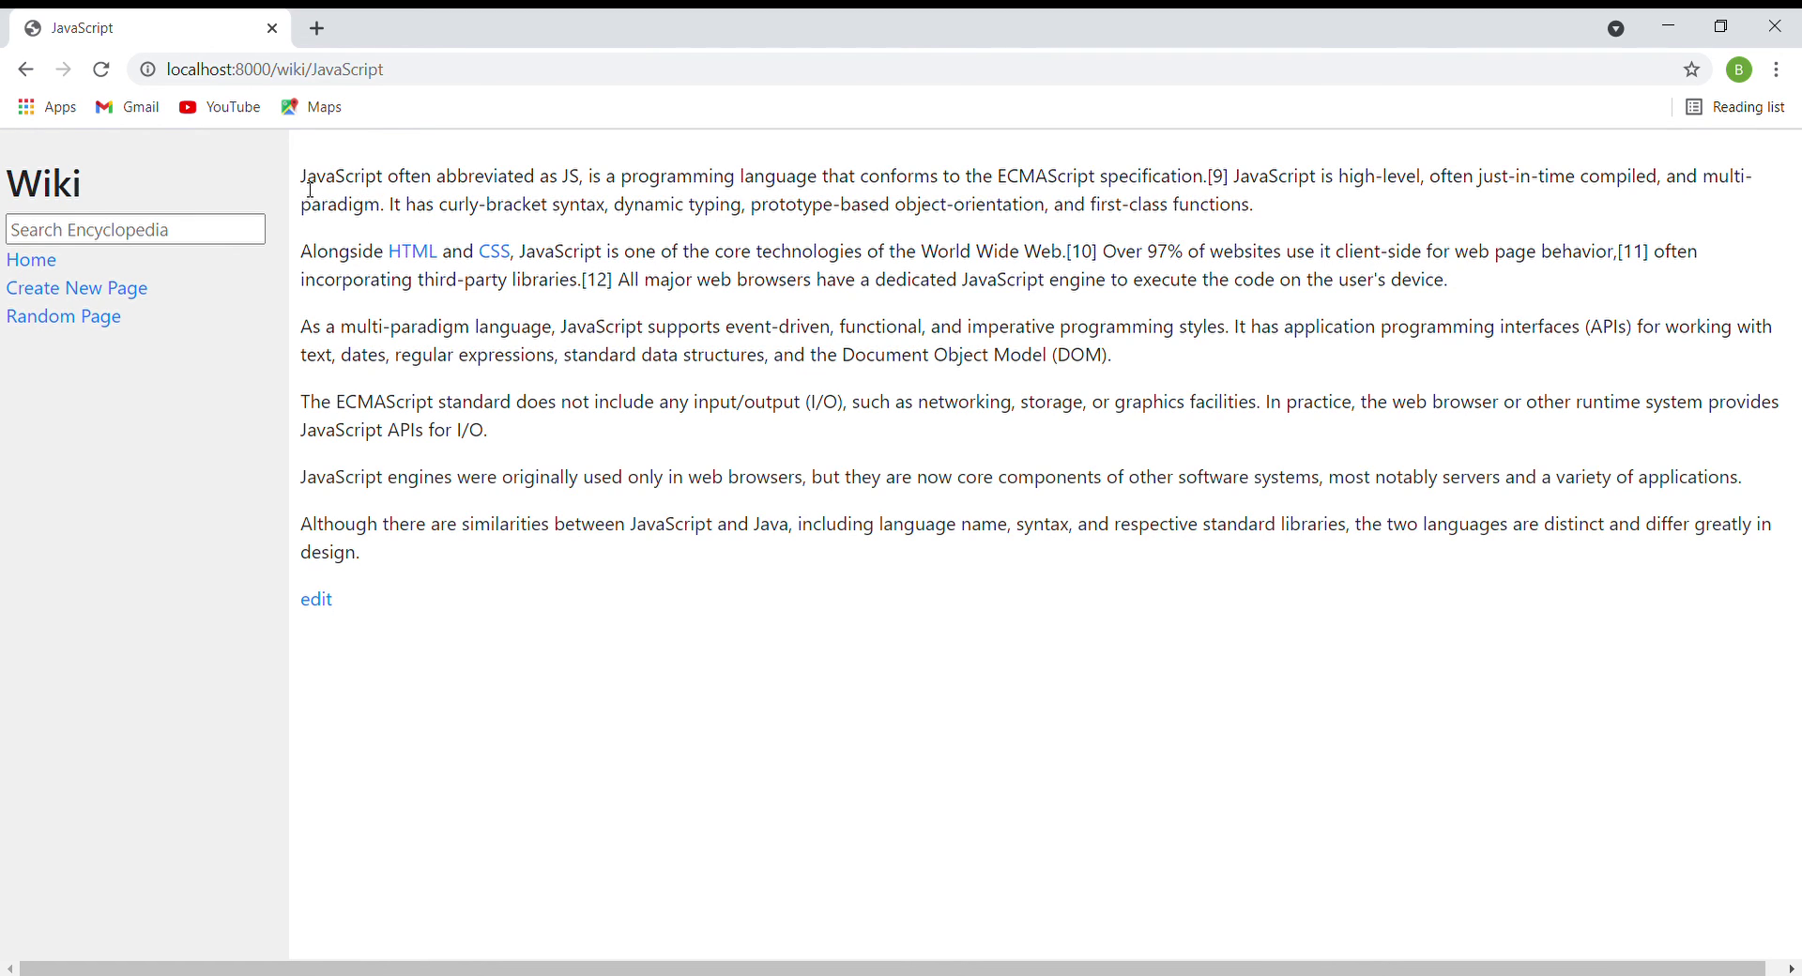
pyautogui.moveTo(311, 189); pyautogui.dragTo(557, 546)
pyautogui.click(556, 547)
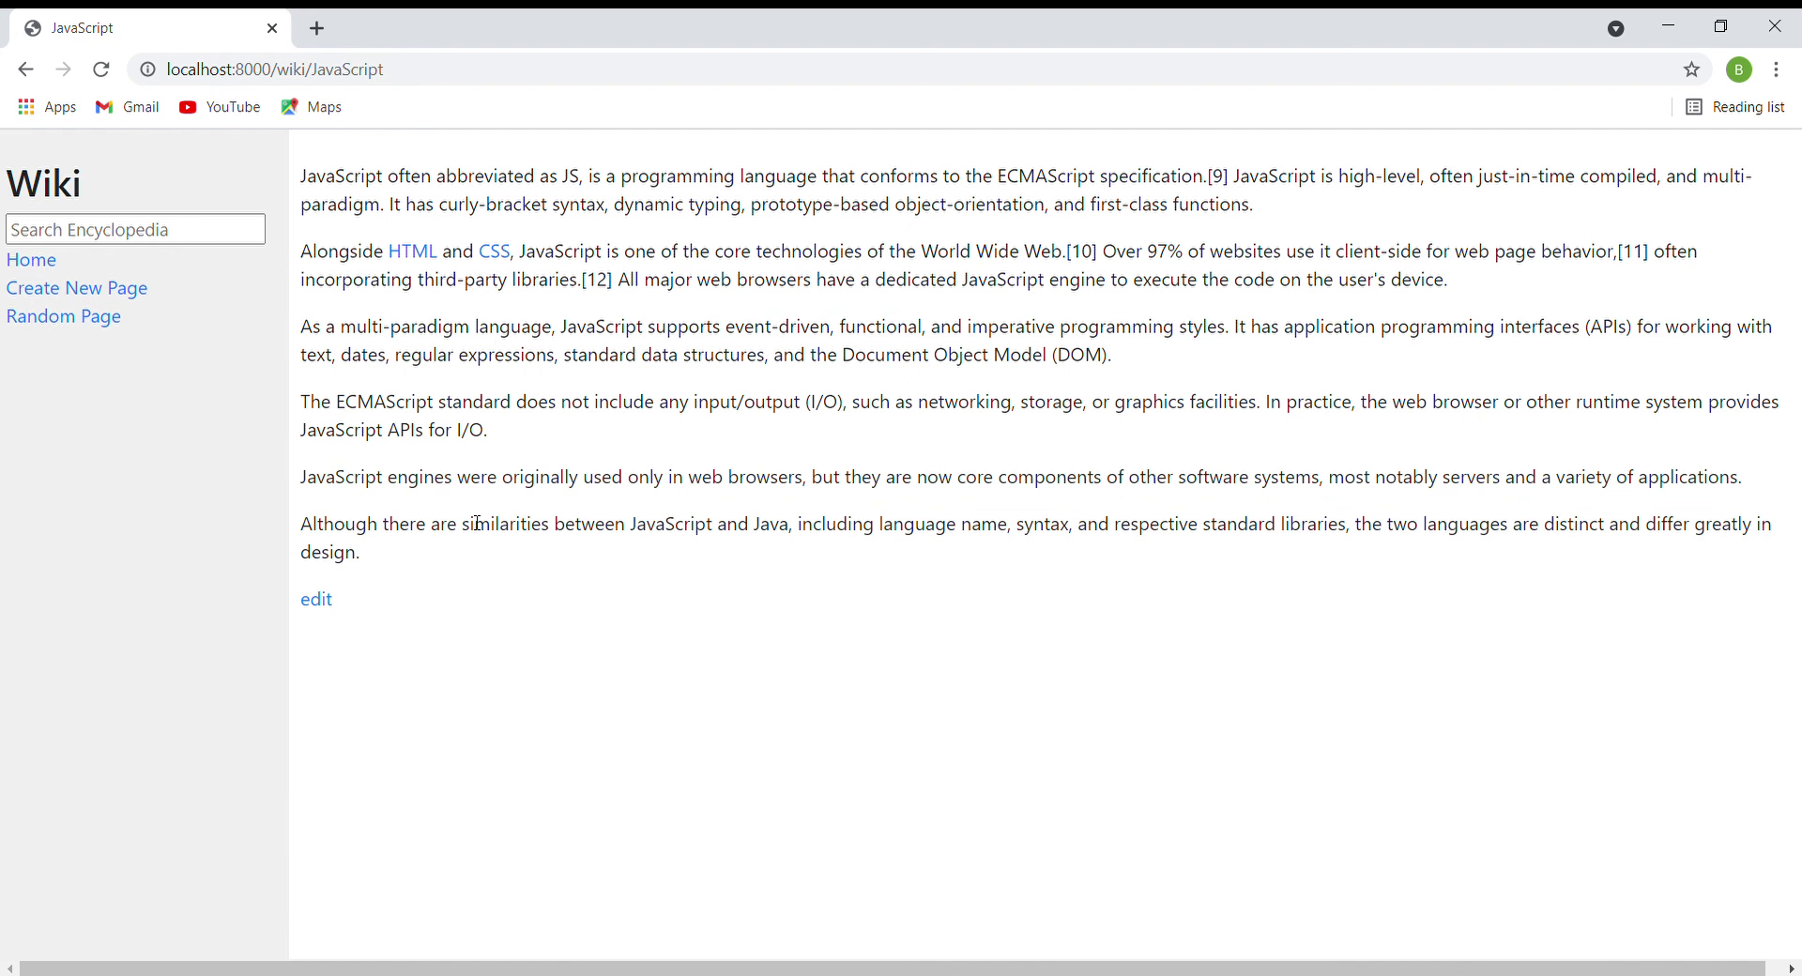